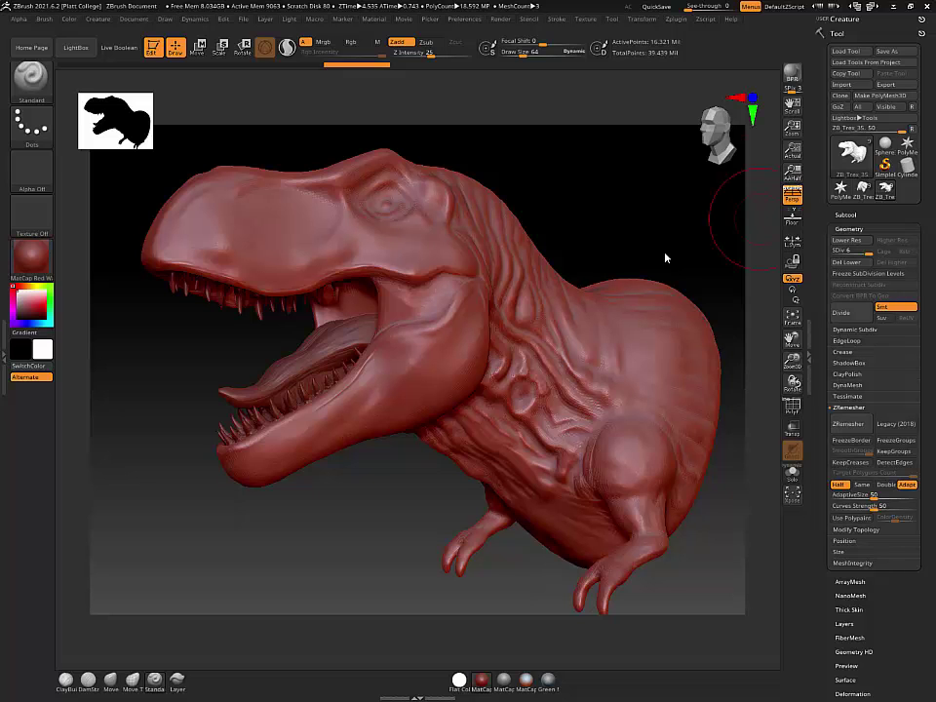
- Lower the T-rex body mesh to subdivision level 1
{"action": "left_click_drag", "start_coordinate": [605, 243], "coordinate": [601, 231]}
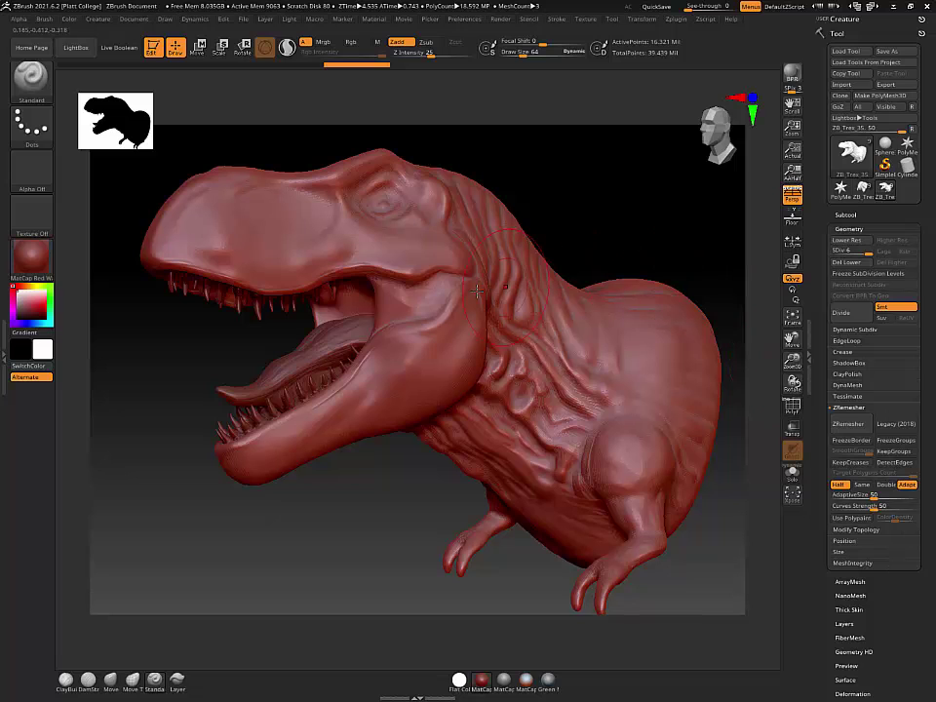
{"action": "left_click_drag", "start_coordinate": [601, 203], "coordinate": [589, 202]}
{"action": "key", "text": "d"}
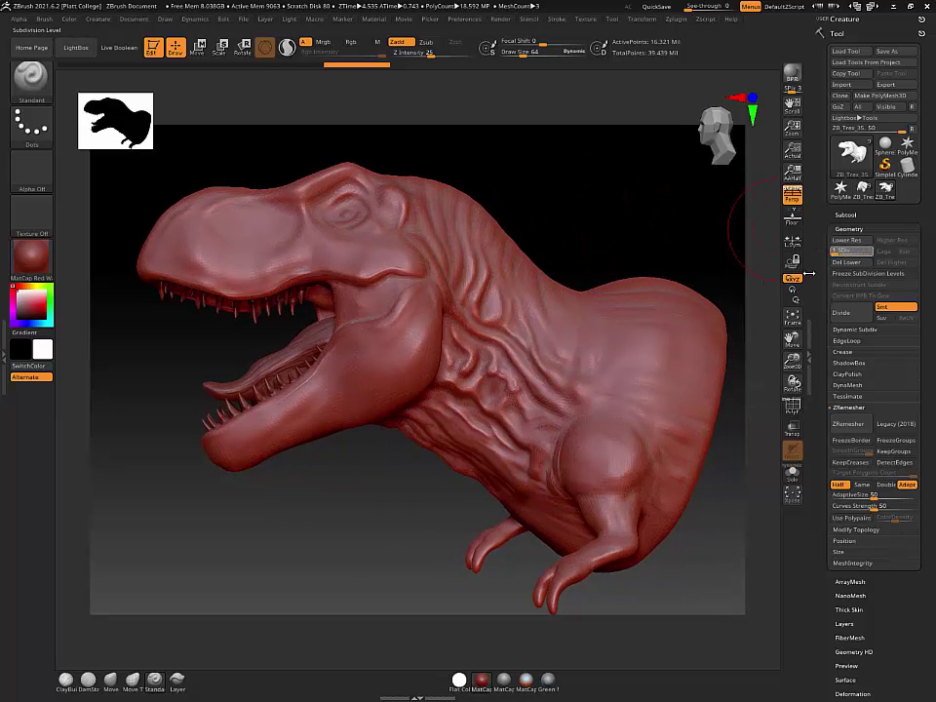
{"action": "left_click", "coordinate": [836, 252]}
{"action": "left_click_drag", "start_coordinate": [836, 251], "coordinate": [868, 252]}
{"action": "left_click", "coordinate": [834, 254]}
{"action": "left_click_drag", "start_coordinate": [622, 240], "coordinate": [644, 239]}
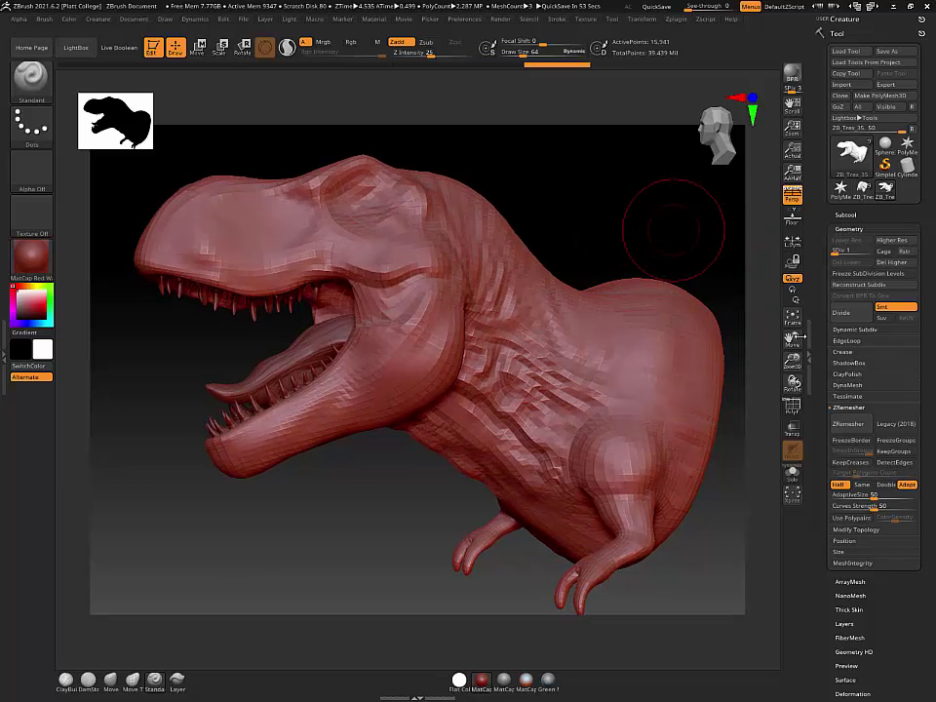
- Show the polyframe wireframe on the T-rex and examine the topology around its neck folds, head and arms
{"action": "left_click", "coordinate": [791, 406]}
{"action": "left_click_drag", "start_coordinate": [395, 508], "coordinate": [187, 236]}
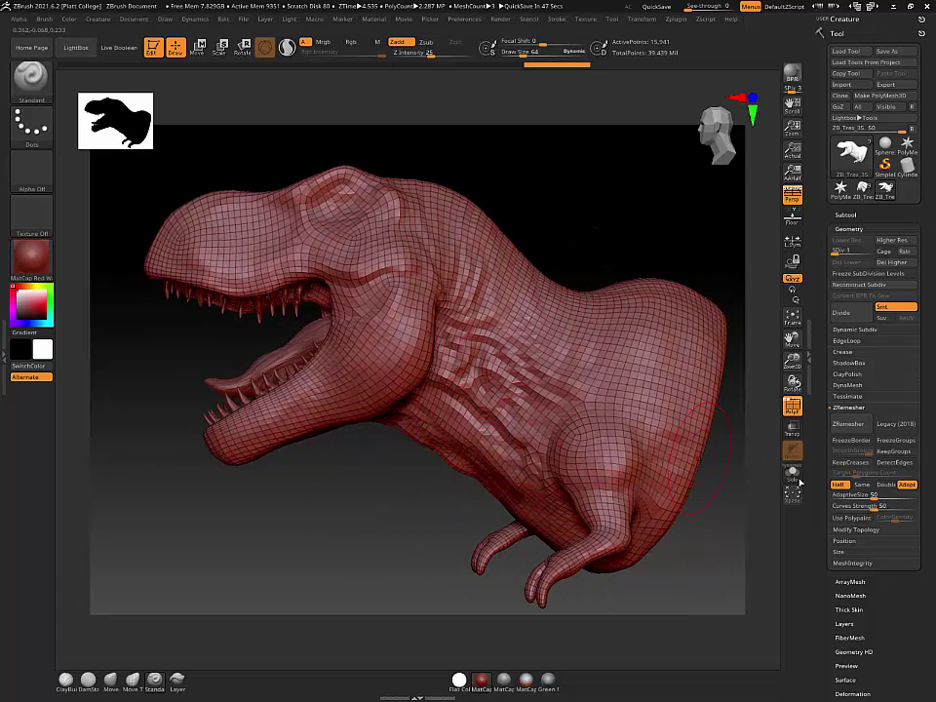
{"action": "mouse_move", "coordinate": [824, 570]}
{"action": "left_mouse_down"}
{"action": "mouse_move", "coordinate": [827, 532]}
{"action": "mouse_move", "coordinate": [827, 548]}
{"action": "left_mouse_up"}
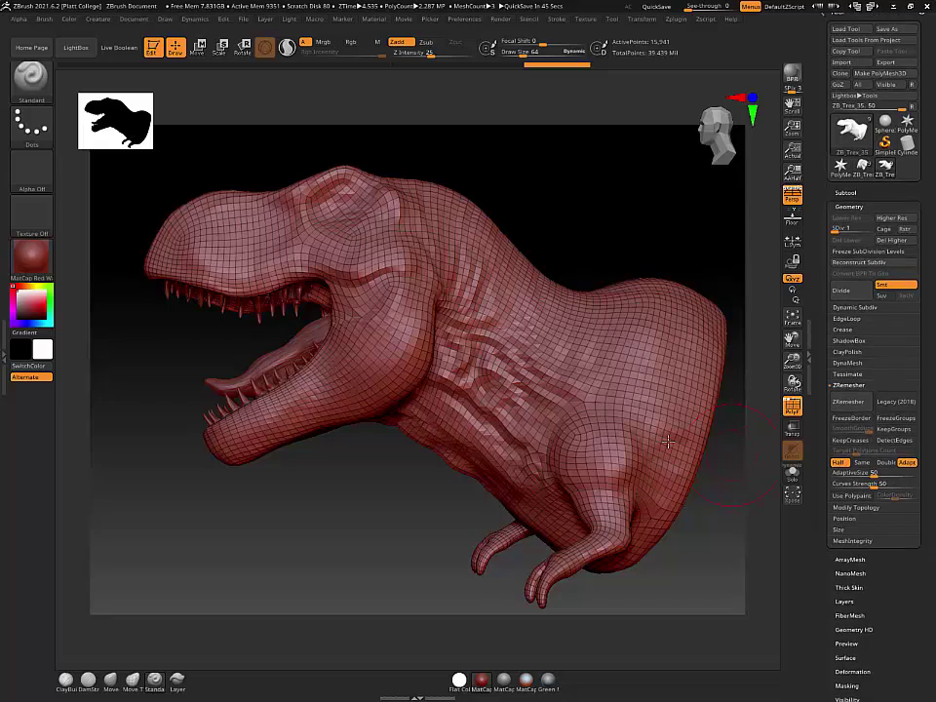
{"action": "mouse_move", "coordinate": [393, 488]}
{"action": "left_mouse_down"}
{"action": "mouse_move", "coordinate": [430, 501]}
{"action": "mouse_move", "coordinate": [404, 499]}
{"action": "mouse_move", "coordinate": [377, 516]}
{"action": "mouse_move", "coordinate": [386, 499]}
{"action": "mouse_move", "coordinate": [415, 488]}
{"action": "mouse_move", "coordinate": [419, 519]}
{"action": "left_mouse_up"}
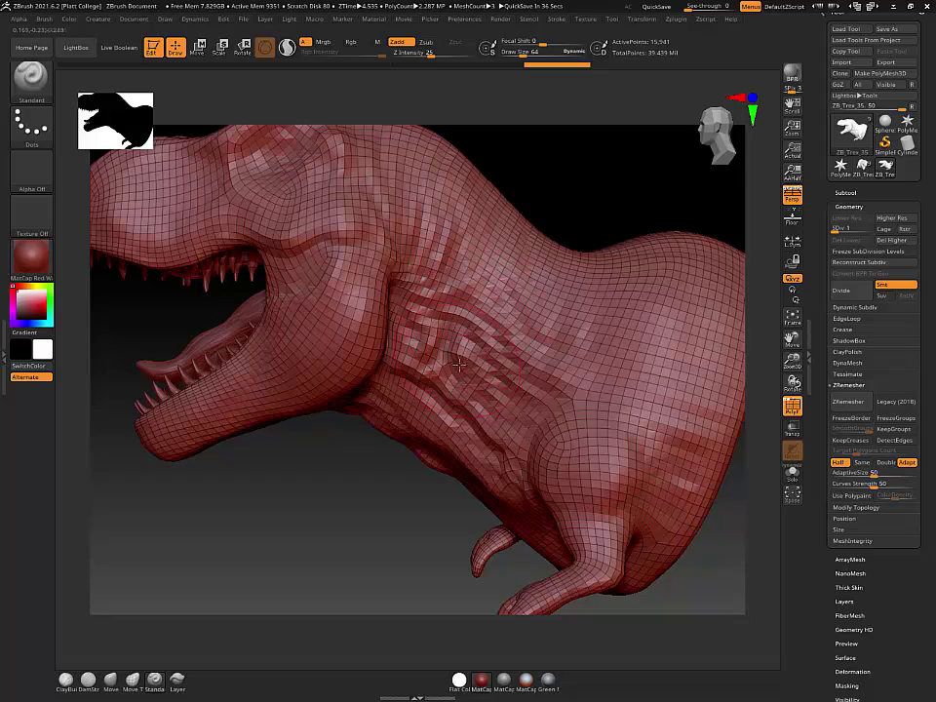
{"action": "mouse_move", "coordinate": [377, 503]}
{"action": "left_mouse_down"}
{"action": "mouse_move", "coordinate": [411, 385]}
{"action": "mouse_move", "coordinate": [380, 482]}
{"action": "mouse_move", "coordinate": [536, 269]}
{"action": "left_mouse_up"}
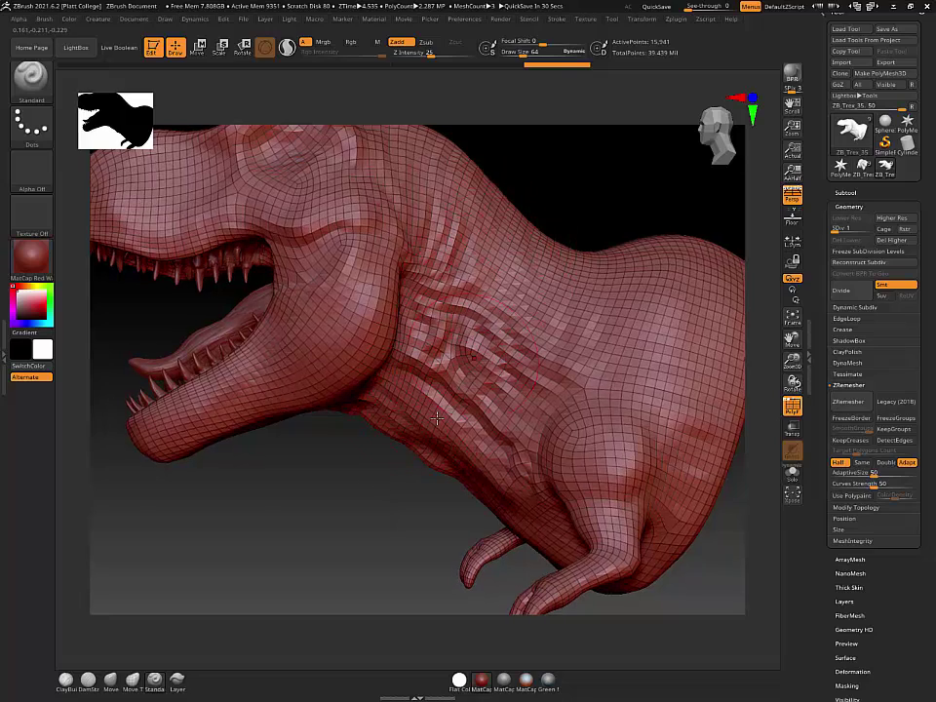
{"action": "key", "text": "f"}
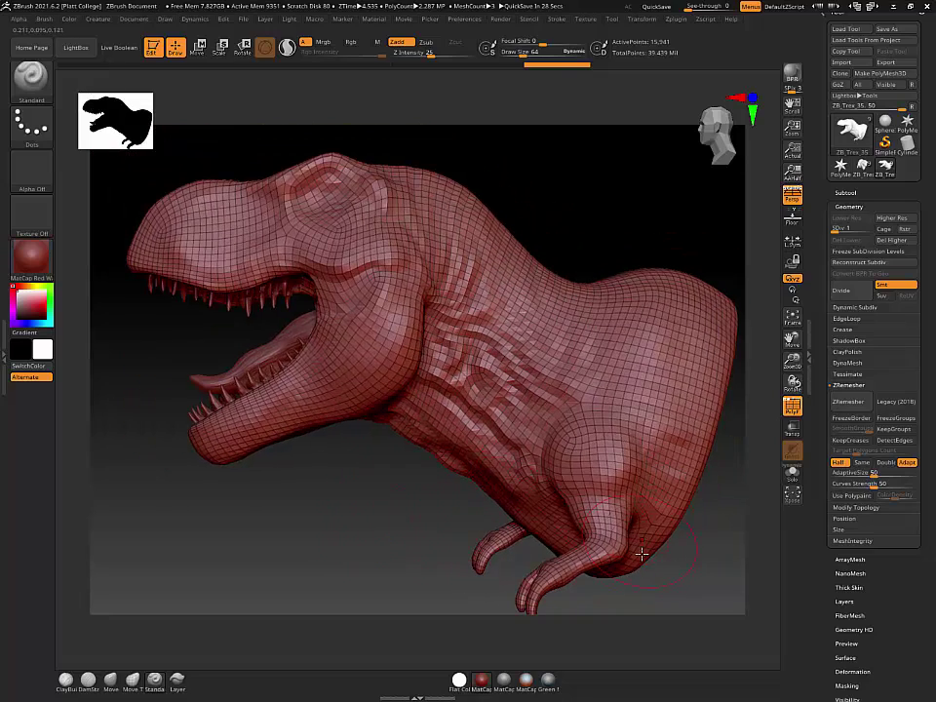
{"action": "left_click_drag", "start_coordinate": [665, 566], "coordinate": [605, 449]}
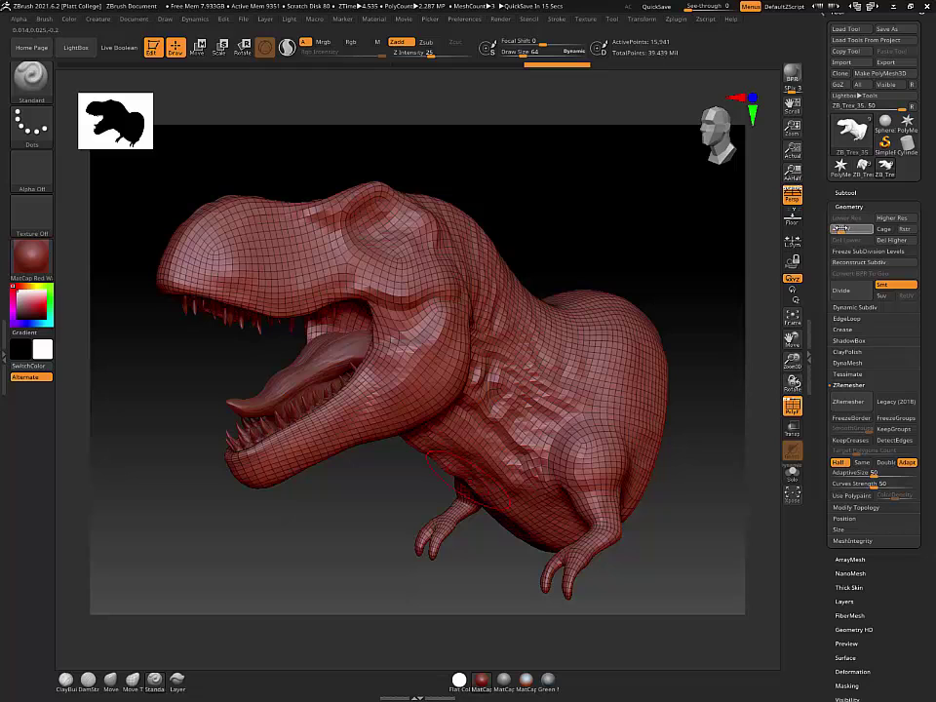
- Switch the T-rex mesh to subdivision level 2 and back to level 1 to compare the wireframe density
{"action": "left_click_drag", "start_coordinate": [834, 229], "coordinate": [841, 228]}
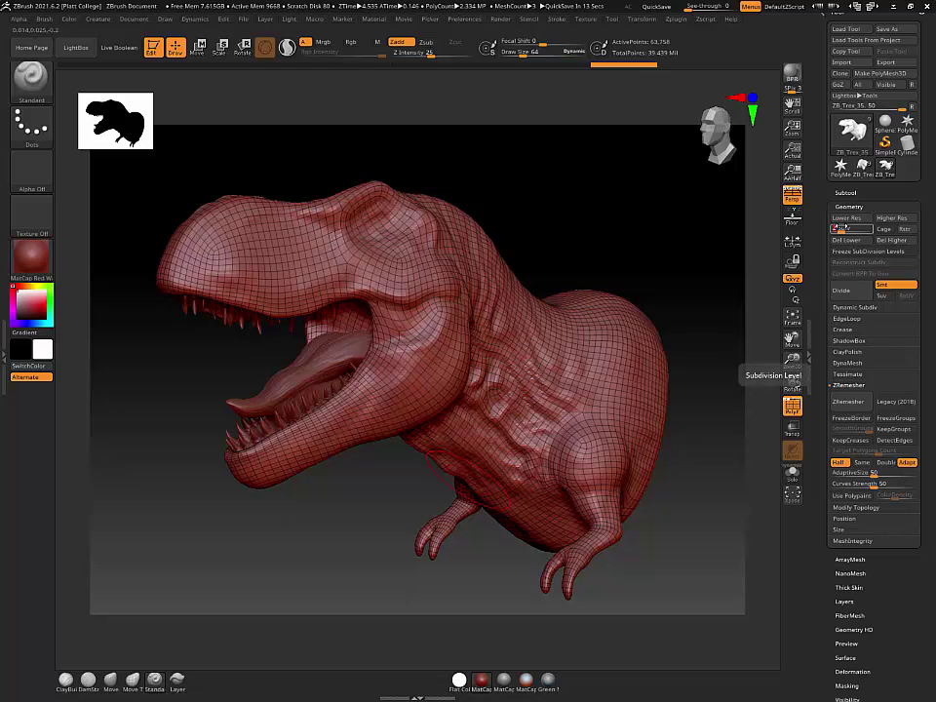
{"action": "left_click", "coordinate": [793, 405]}
{"action": "left_click", "coordinate": [793, 405]}
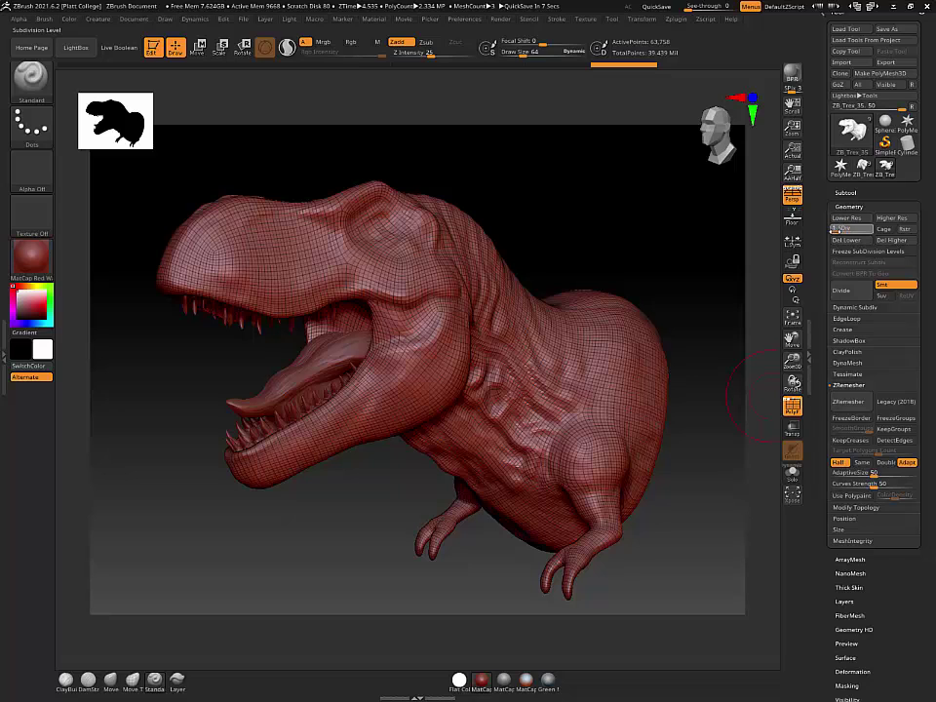
{"action": "key", "text": "shift+d"}
{"action": "mouse_move", "coordinate": [855, 136]}
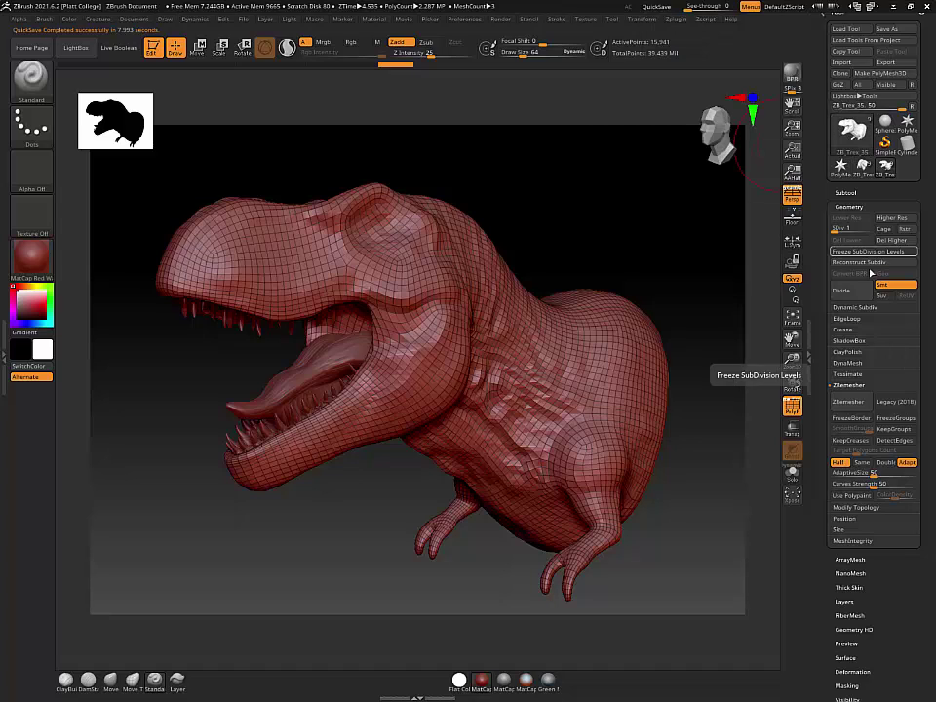
- Check the T-rex mesh's active point count at subdivision levels 1, 2 and 3, ending on level 1
{"action": "left_click", "coordinate": [842, 229]}
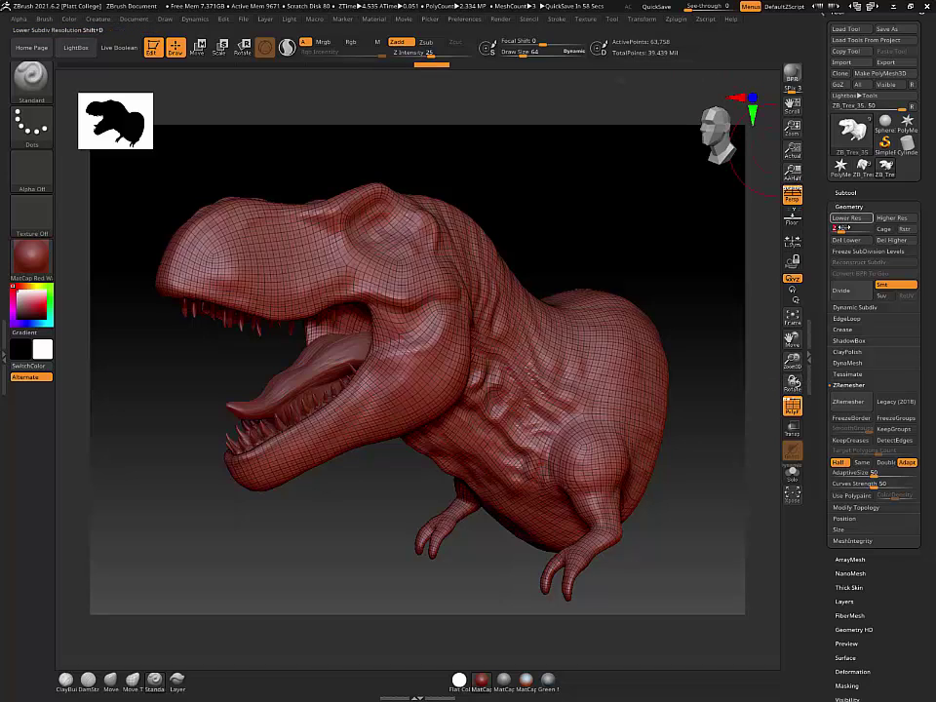
{"action": "left_click", "coordinate": [838, 228]}
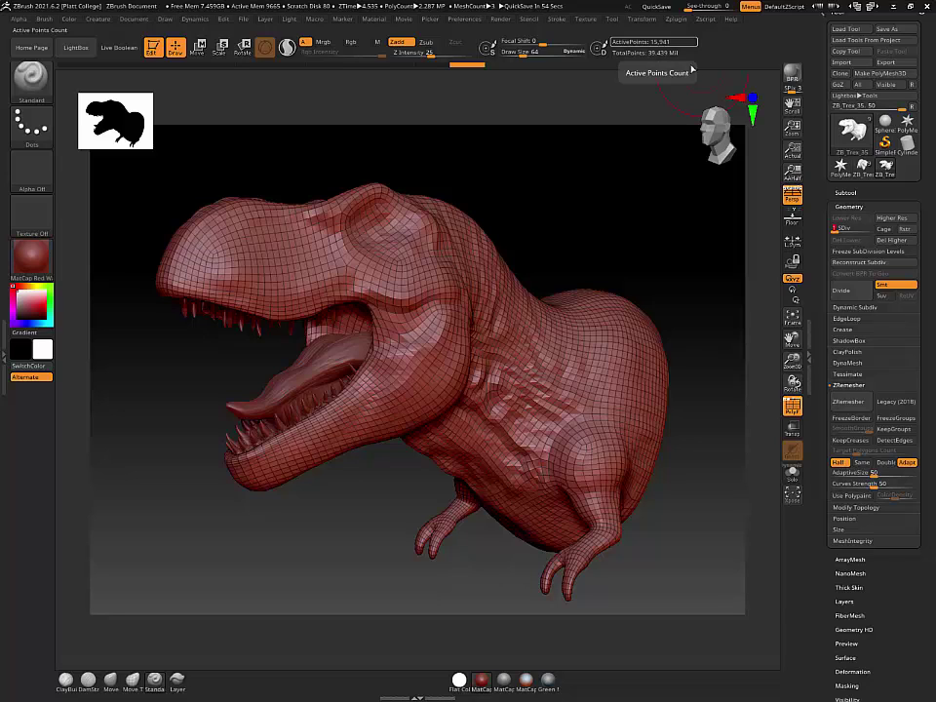
{"action": "left_click", "coordinate": [848, 229]}
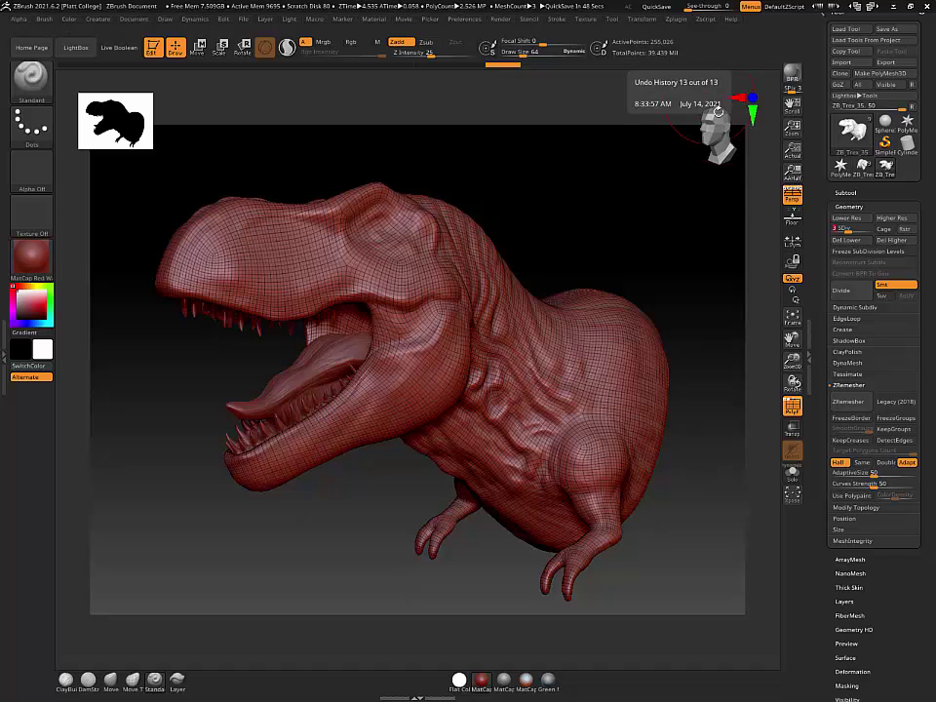
{"action": "left_click", "coordinate": [840, 229]}
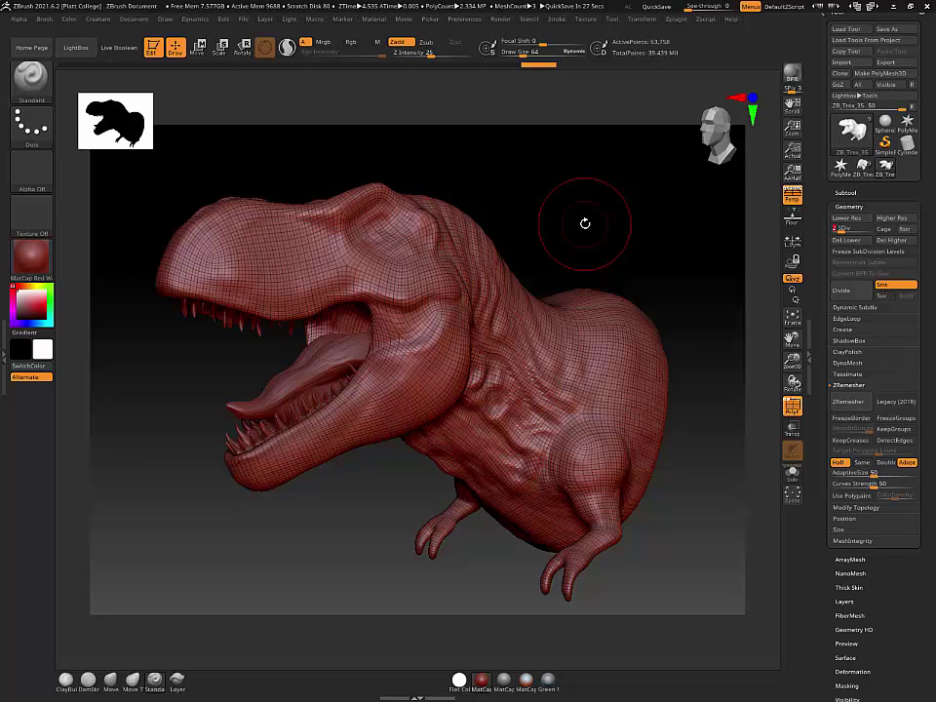
{"action": "left_click", "coordinate": [827, 228]}
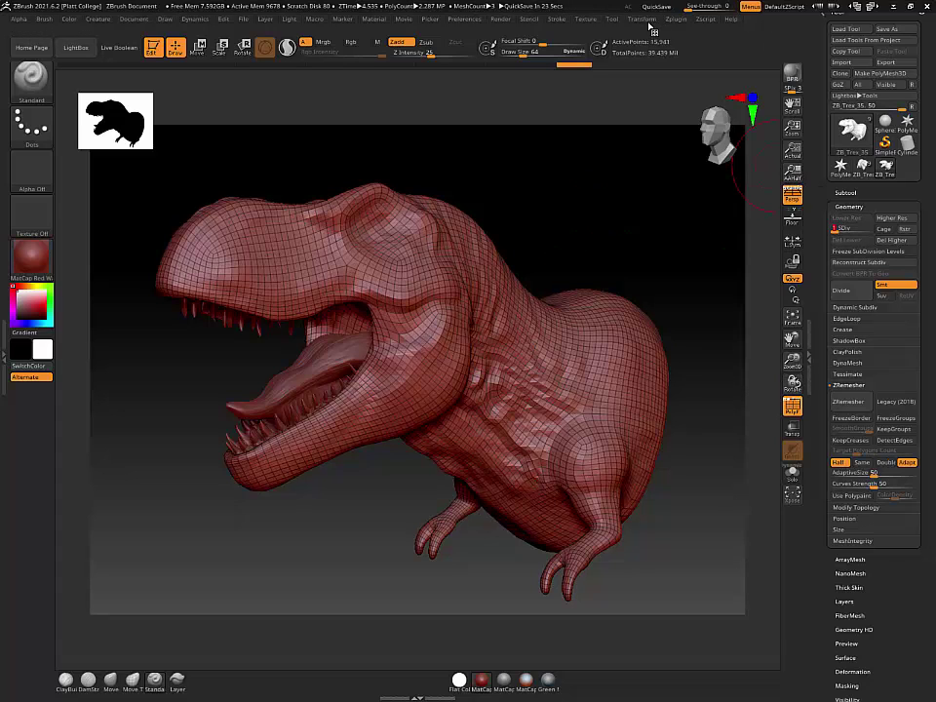
{"action": "left_click", "coordinate": [673, 19]}
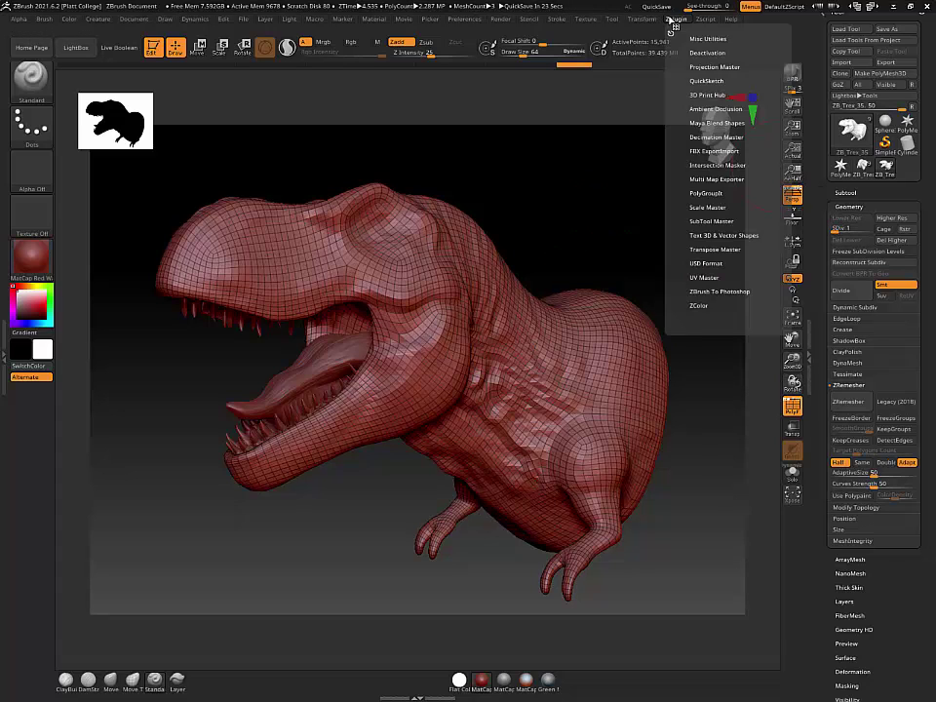
{"action": "left_click", "coordinate": [706, 136]}
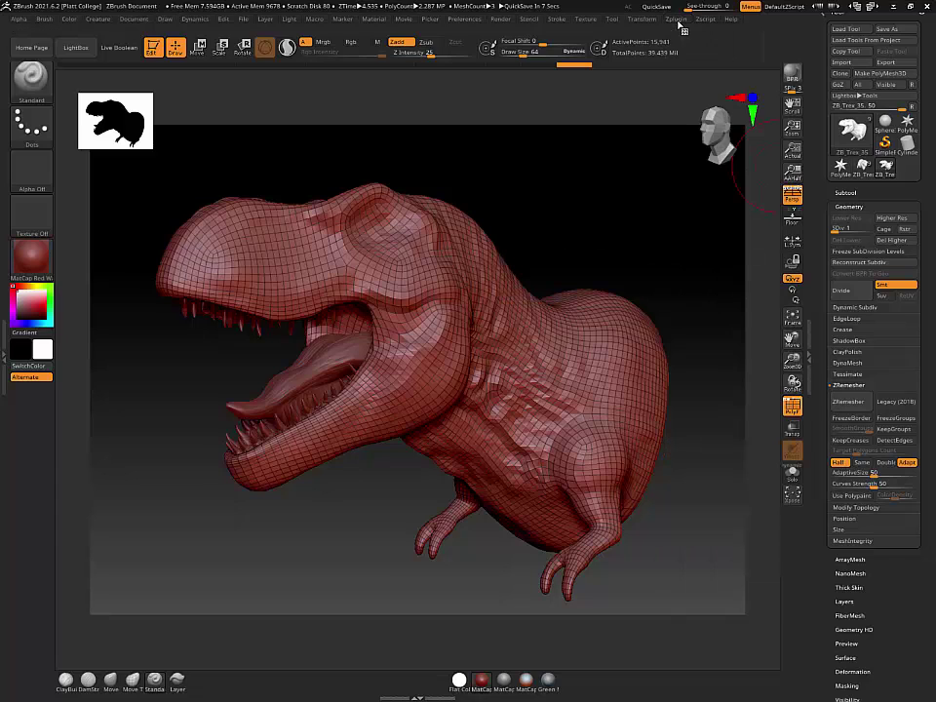
- Raise the T-rex body to subdivision level 2 and export it in OBJ format to the Desktop as OBJ_Trex
{"action": "key", "text": "d"}
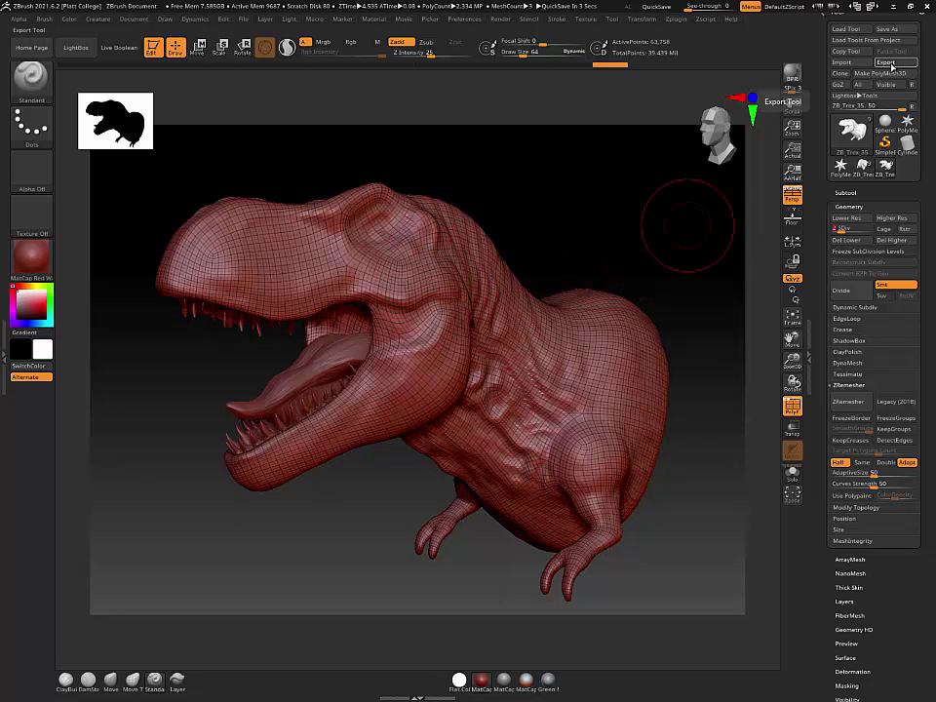
{"action": "left_click", "coordinate": [890, 66]}
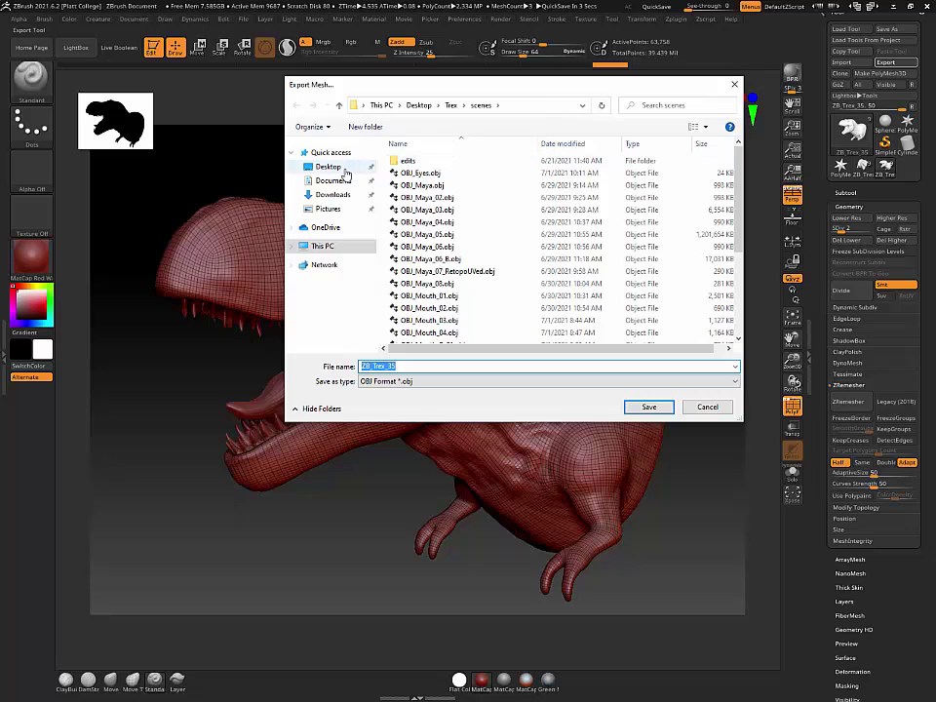
{"action": "left_click", "coordinate": [329, 167]}
{"action": "double_click", "coordinate": [415, 366]}
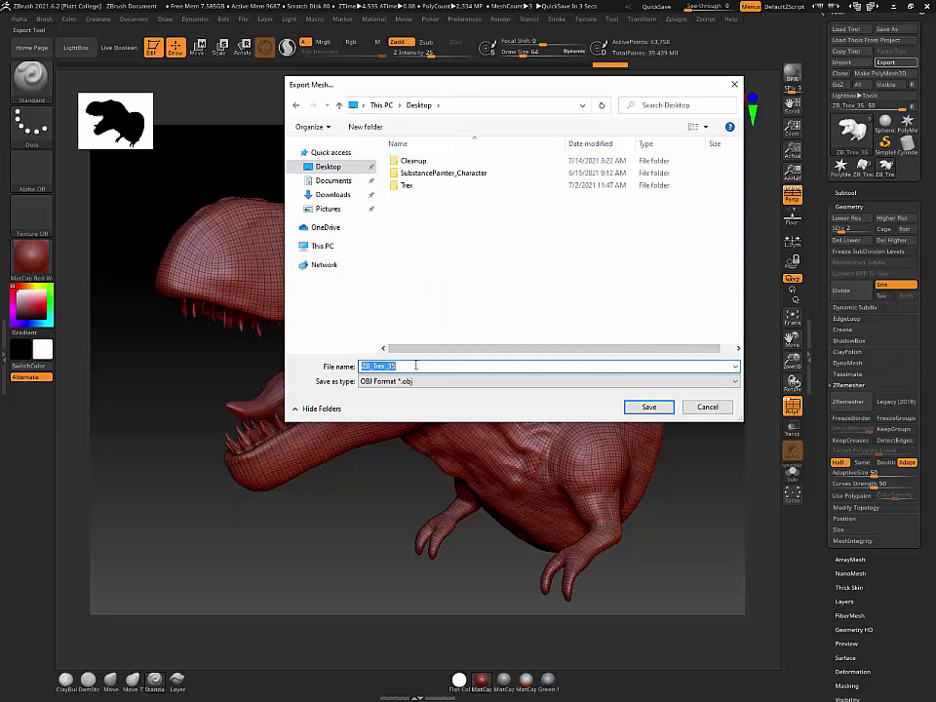
{"action": "type", "text": "OBJ_Trex"}
{"action": "left_click", "coordinate": [662, 410]}
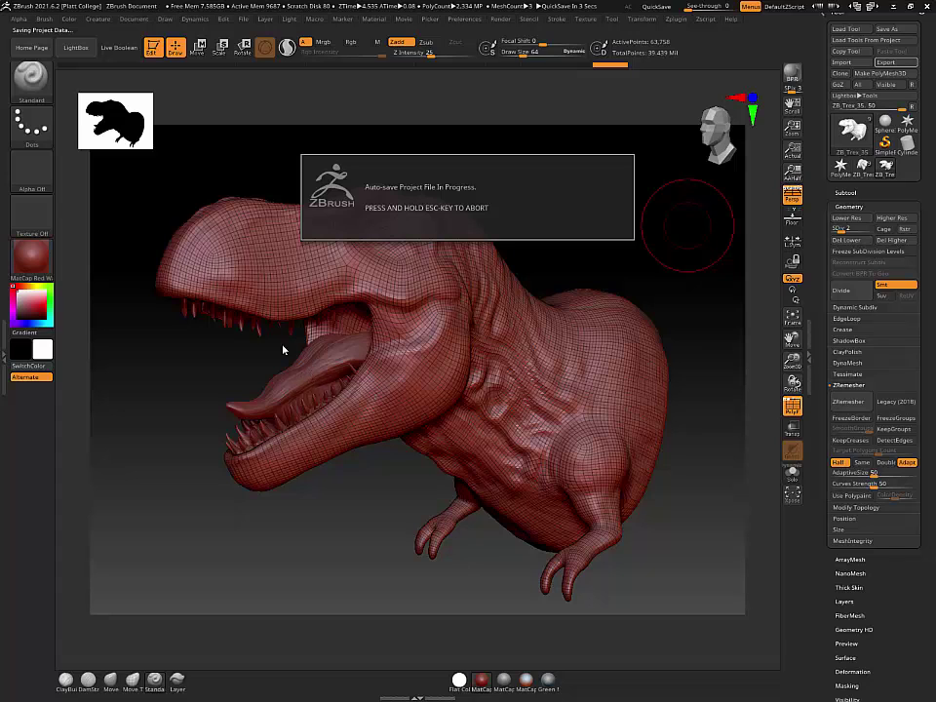
- Select the Extract4_2 subtool and export it in OBJ format to the Desktop as OBJ_BottomTeeth
{"action": "right_click_drag", "start_coordinate": [559, 339], "coordinate": [410, 336]}
{"action": "left_click", "coordinate": [848, 194]}
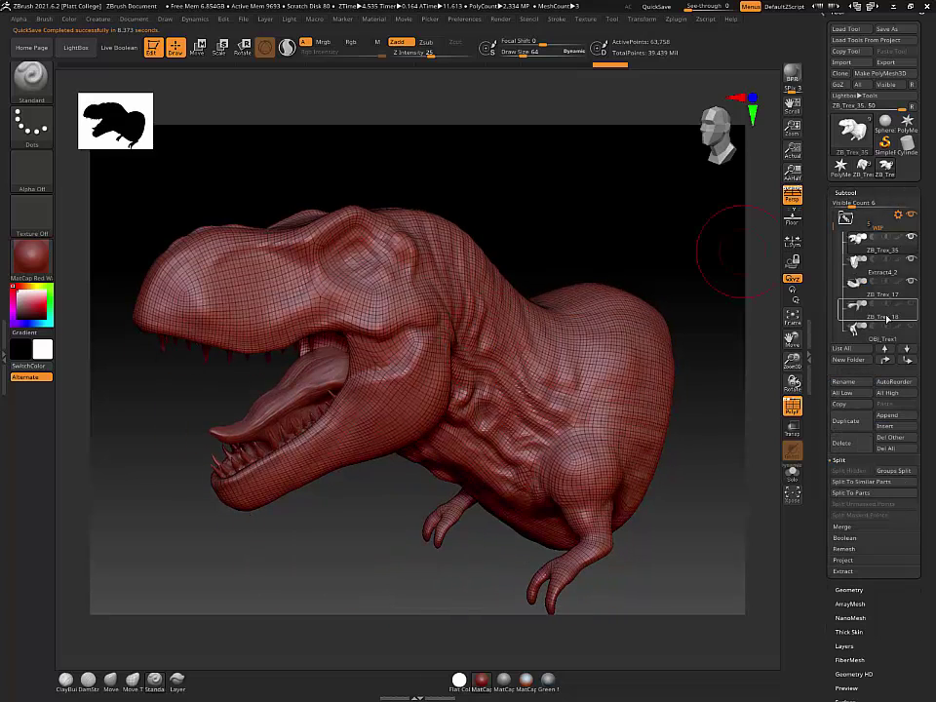
{"action": "mouse_move", "coordinate": [893, 277]}
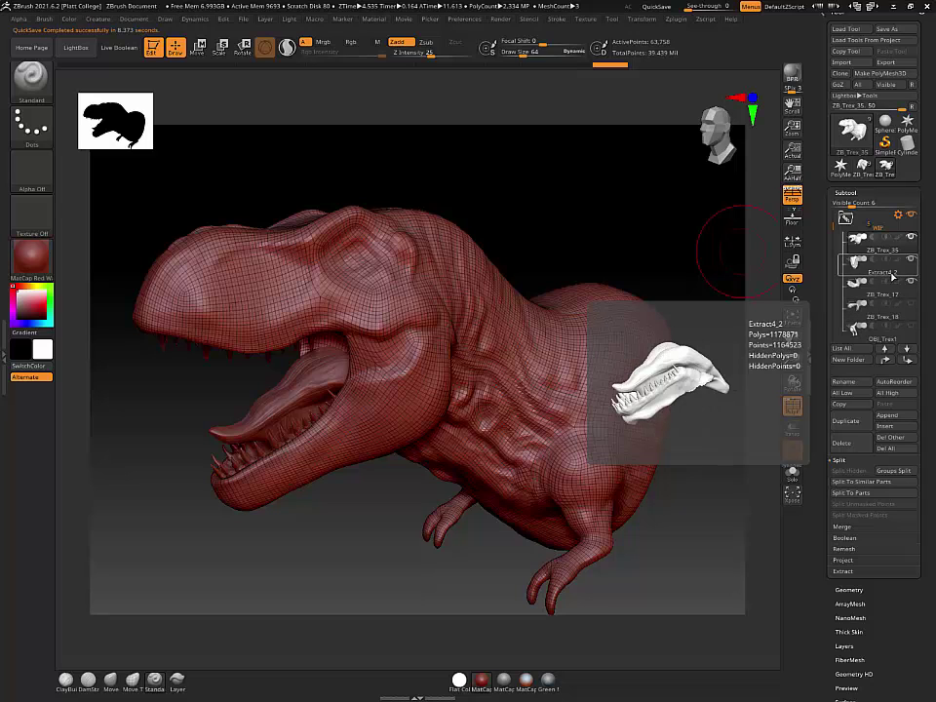
{"action": "left_click", "coordinate": [893, 277]}
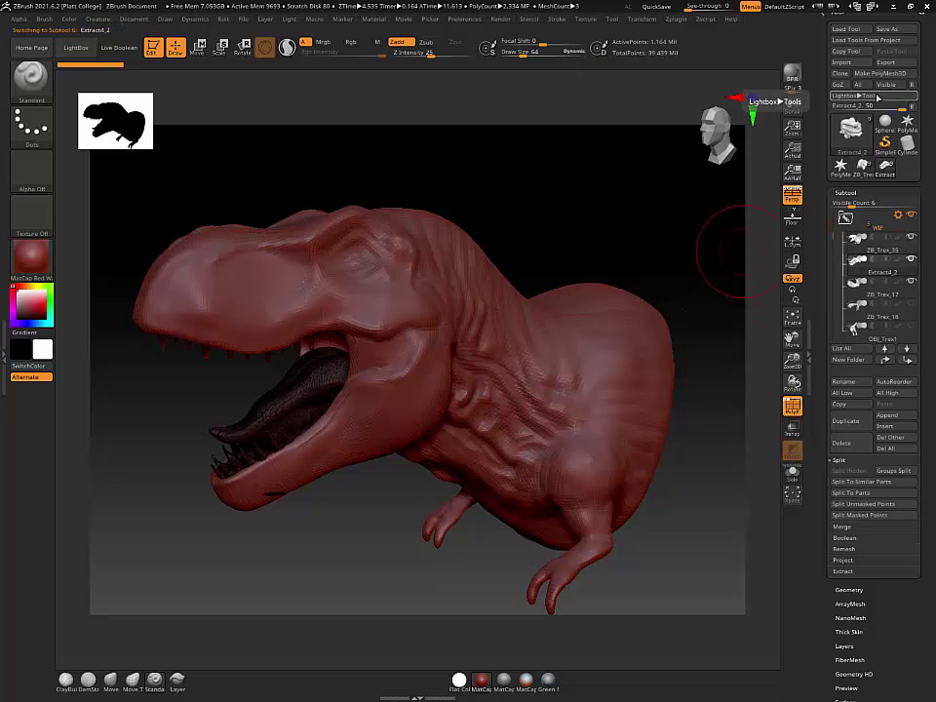
{"action": "left_click", "coordinate": [889, 64]}
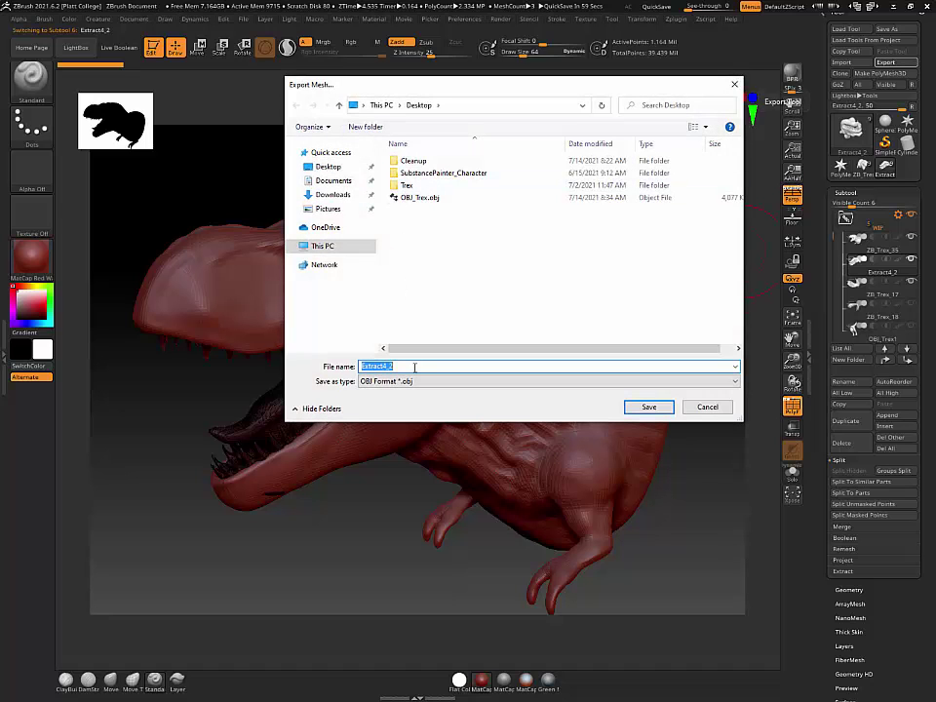
{"action": "type", "text": "OBJ_BottomTeeth"}
{"action": "left_click", "coordinate": [649, 407]}
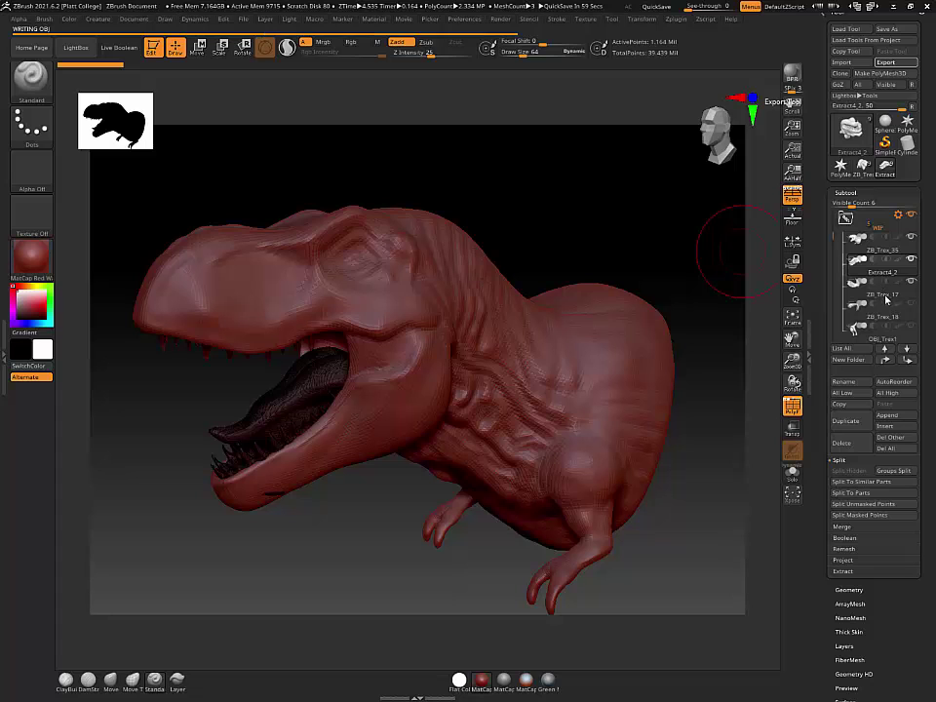
- Select the ZB_Trex_17 subtool and export it in OBJ format to the Desktop as OBJ_TopTeeth
{"action": "mouse_move", "coordinate": [892, 300]}
{"action": "left_click", "coordinate": [893, 299]}
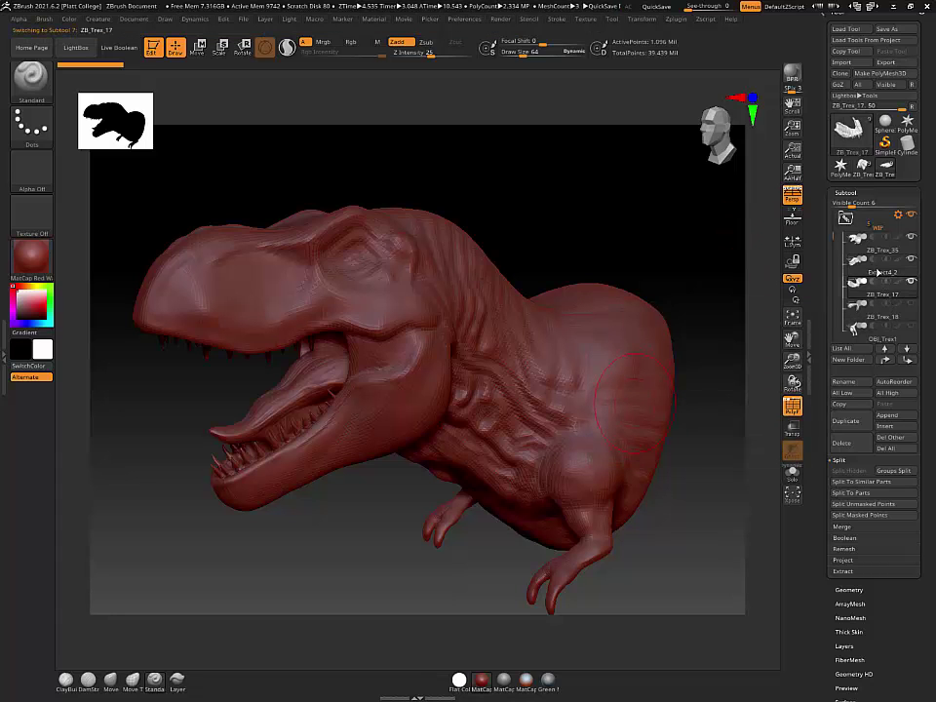
{"action": "left_click", "coordinate": [905, 63]}
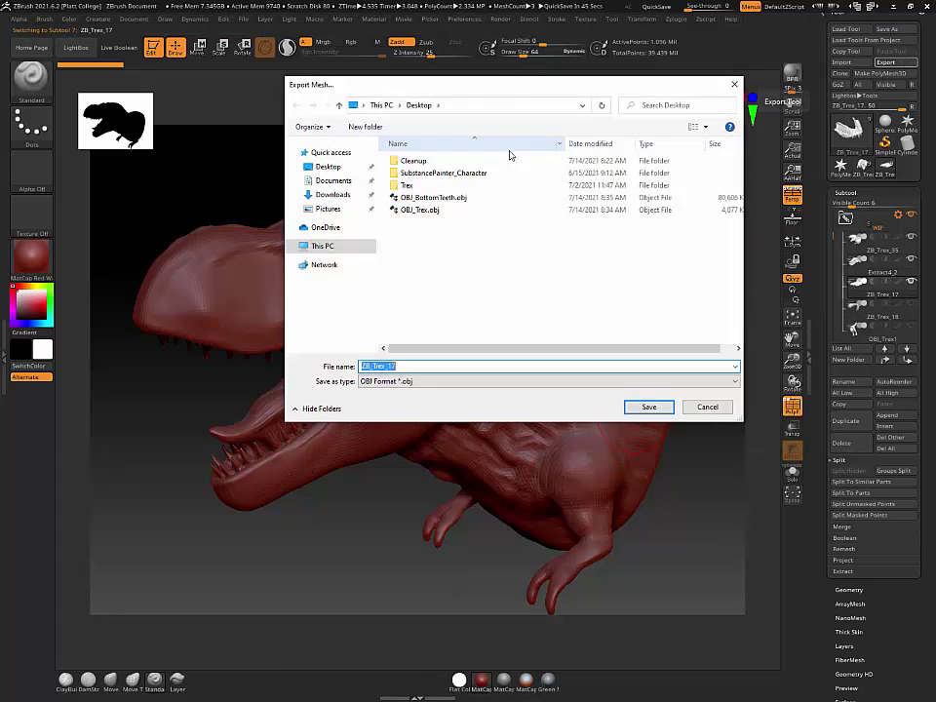
{"action": "type", "text": "OBJ_TopTeeth"}
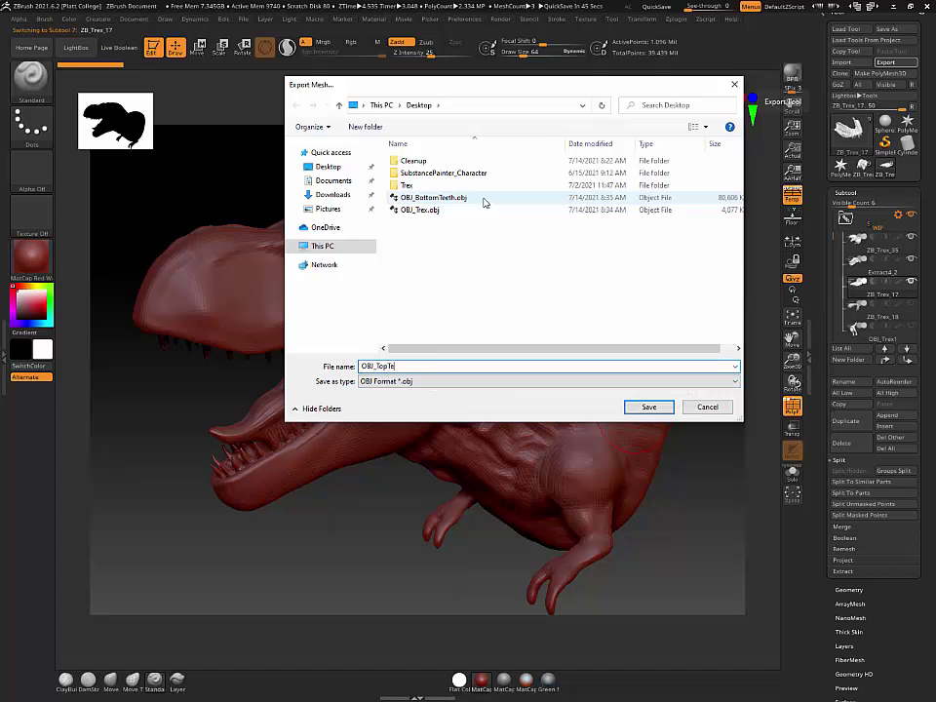
{"action": "left_click", "coordinate": [649, 407]}
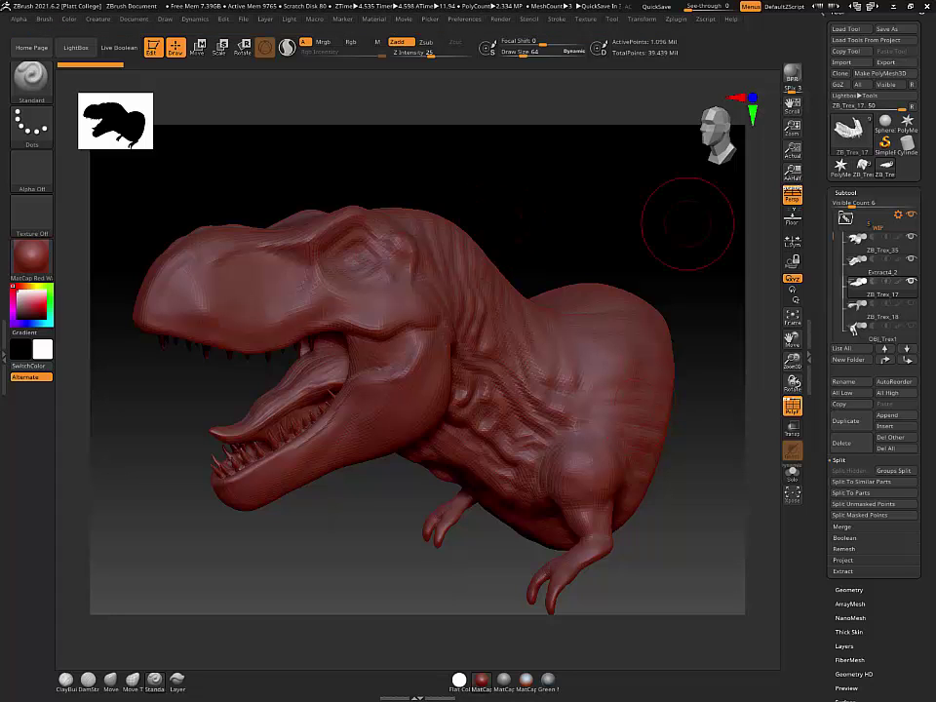
- Switch to the Trex_015_Retopo scene in Maya, maximize its window, and select the tongue and lower teeth mesh to examine its topology
{"action": "key", "text": "alt+Tab"}
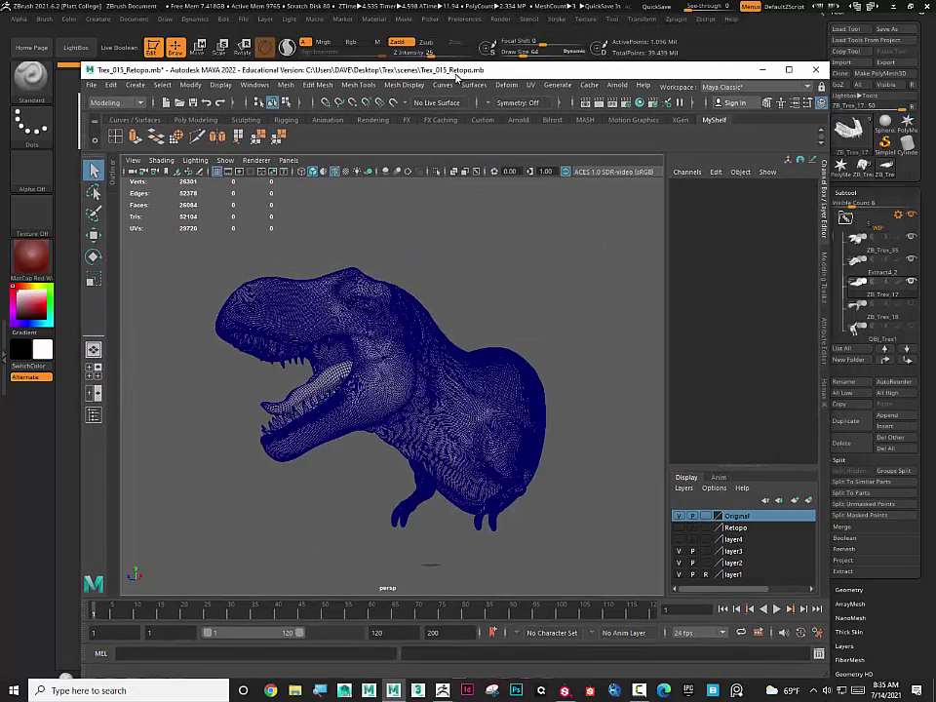
{"action": "left_click", "coordinate": [790, 70]}
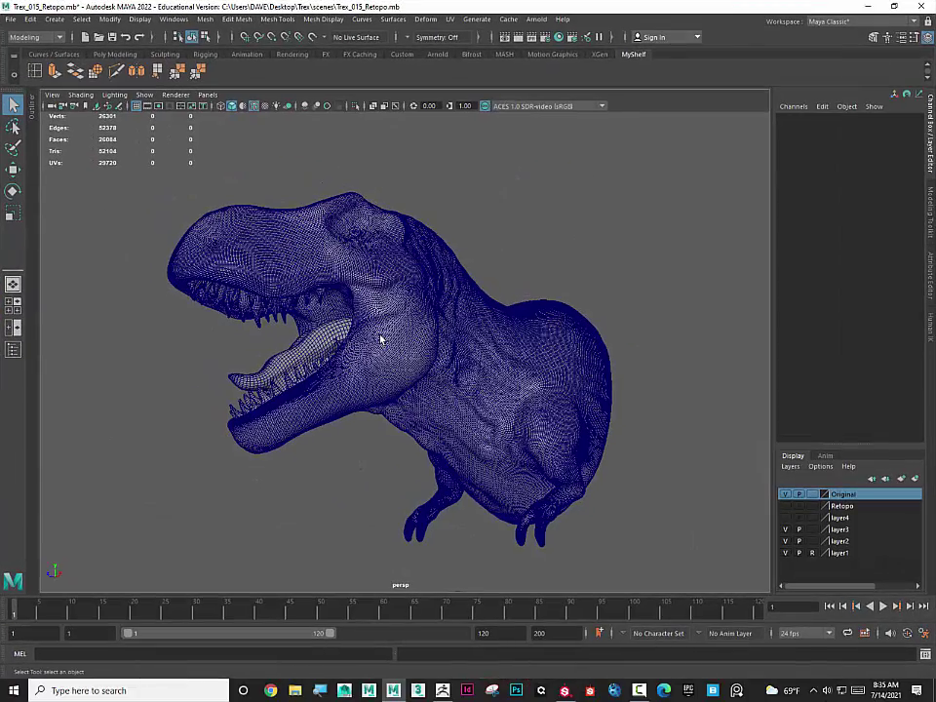
{"action": "left_click_drag", "start_coordinate": [551, 253], "coordinate": [428, 311], "text": "alt"}
{"action": "left_click", "coordinate": [410, 308]}
{"action": "scroll", "coordinate": [372, 296], "scroll_direction": "up", "scroll_amount": 3}
{"action": "left_click_drag", "start_coordinate": [371, 297], "coordinate": [506, 346], "text": "alt"}
{"action": "left_click", "coordinate": [341, 339]}
{"action": "scroll", "coordinate": [454, 285], "scroll_direction": "up", "scroll_amount": 3}
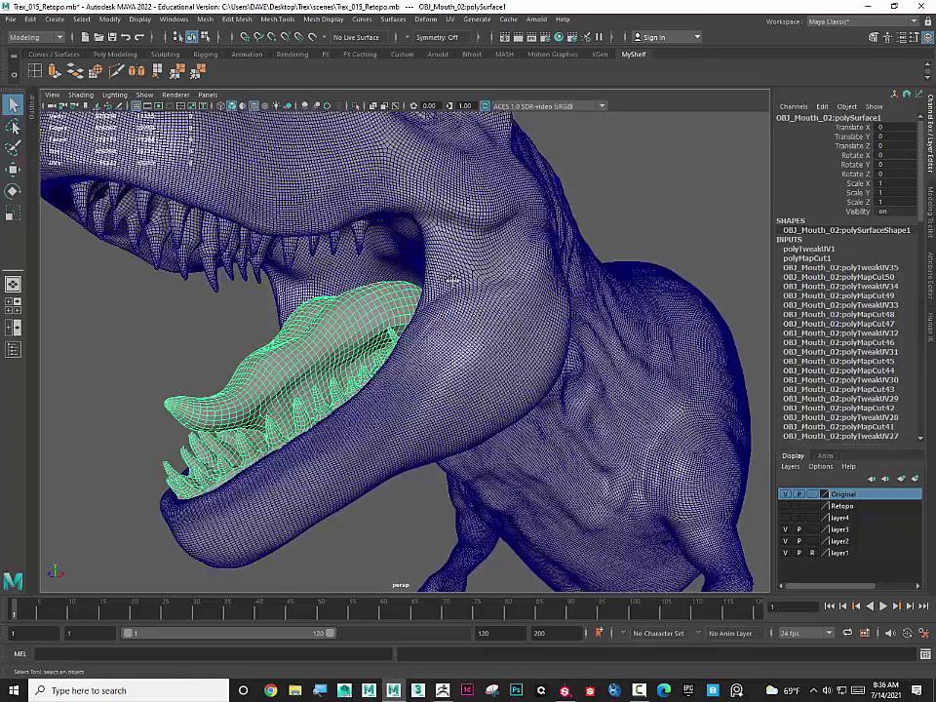
- Select the dense T-rex body mesh and make it the live surface for retopology
{"action": "left_click_drag", "start_coordinate": [454, 285], "coordinate": [349, 221], "text": "alt"}
{"action": "left_click", "coordinate": [190, 166]}
{"action": "left_click_drag", "start_coordinate": [190, 166], "coordinate": [536, 309], "text": "alt"}
{"action": "left_click", "coordinate": [388, 256]}
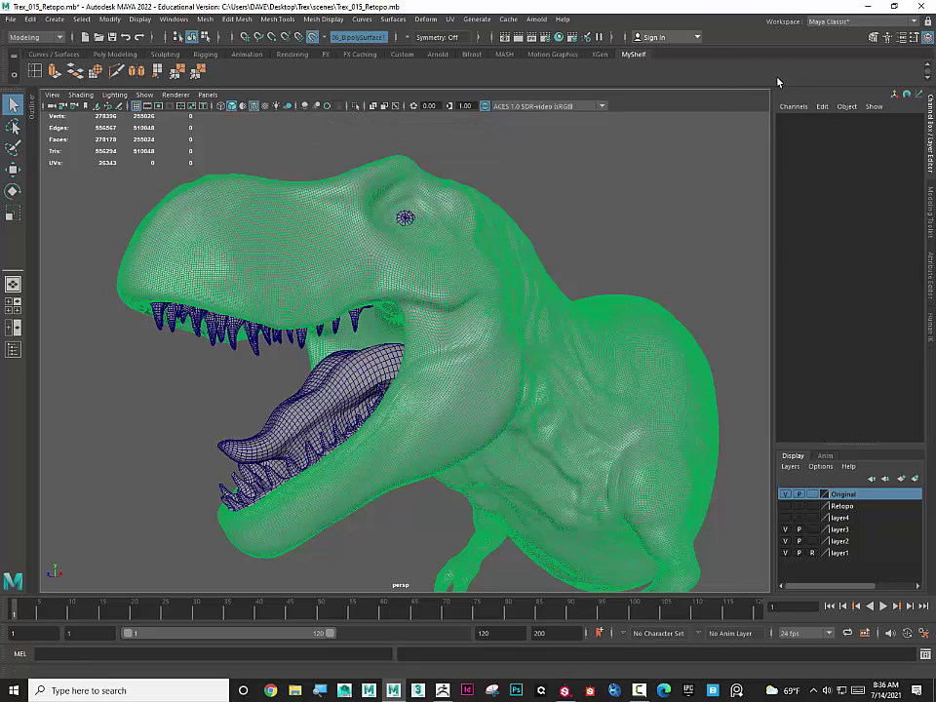
- Activate the Quad Draw tool and bring its list of keyboard and mouse shortcuts into view
{"action": "left_click", "coordinate": [873, 38]}
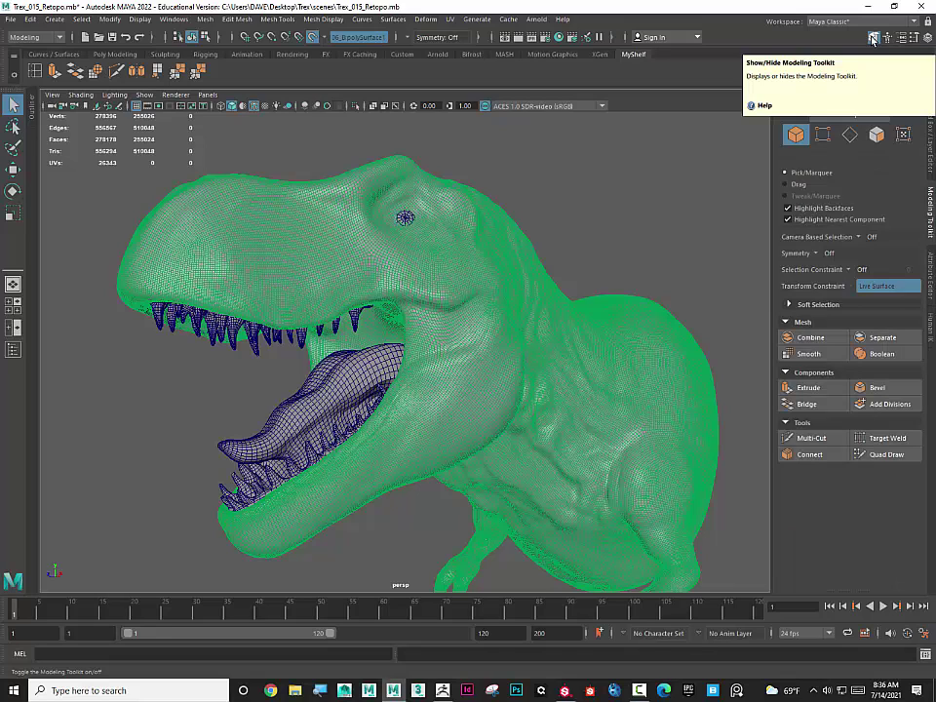
{"action": "left_click", "coordinate": [885, 455]}
{"action": "scroll", "coordinate": [830, 576], "scroll_direction": "down", "scroll_amount": 2}
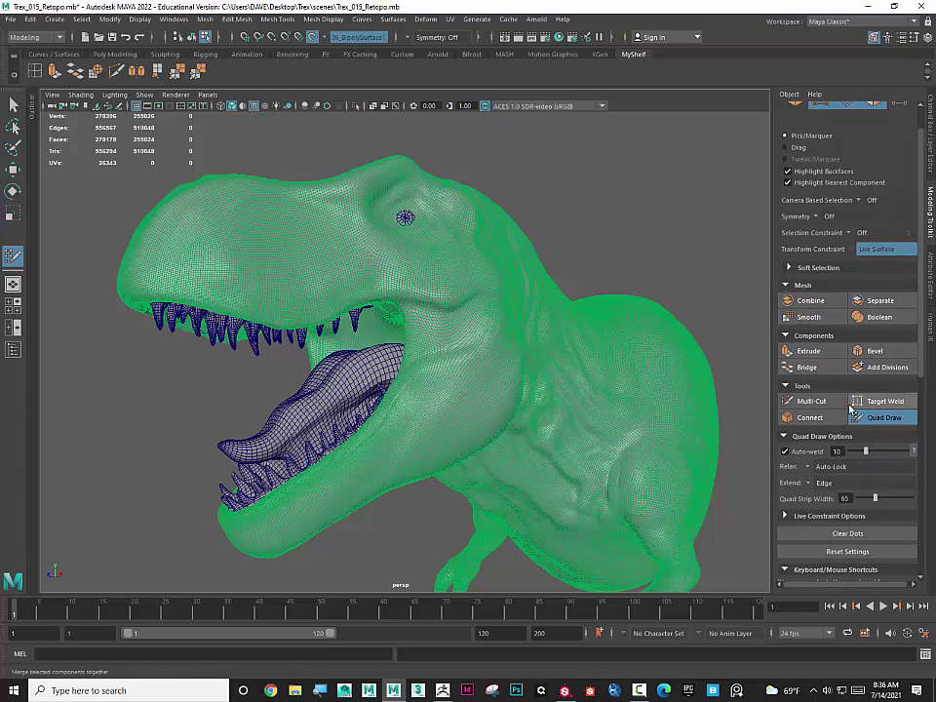
{"action": "scroll", "coordinate": [851, 408], "scroll_direction": "down", "scroll_amount": 15}
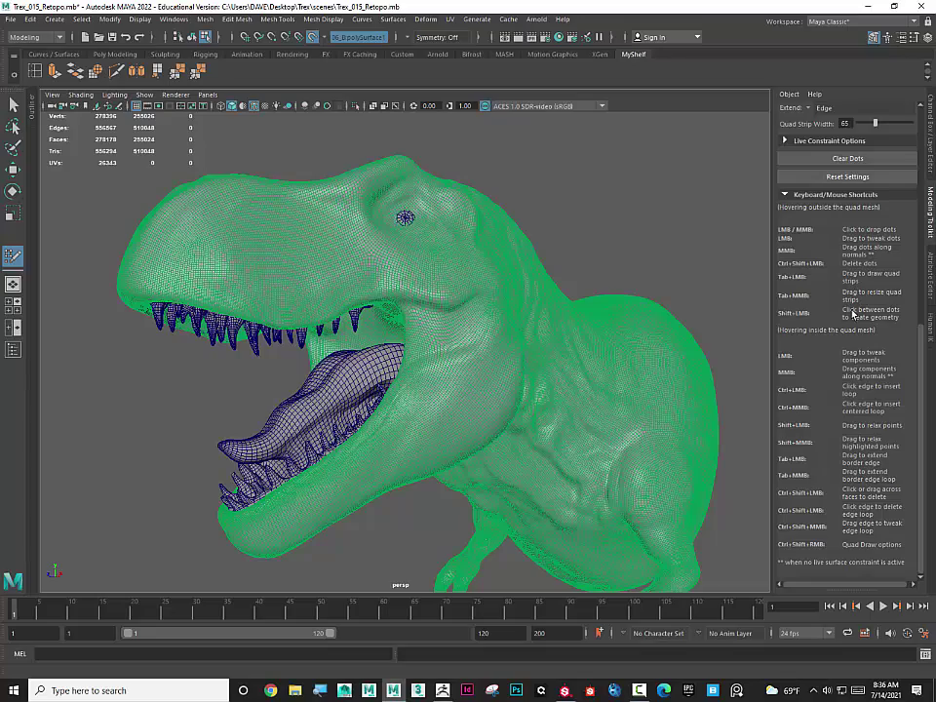
- Draw two adjoining quads on the live surface along the lower edge of the T-rex's eye
{"action": "left_click_drag", "start_coordinate": [585, 163], "coordinate": [600, 197], "text": "alt"}
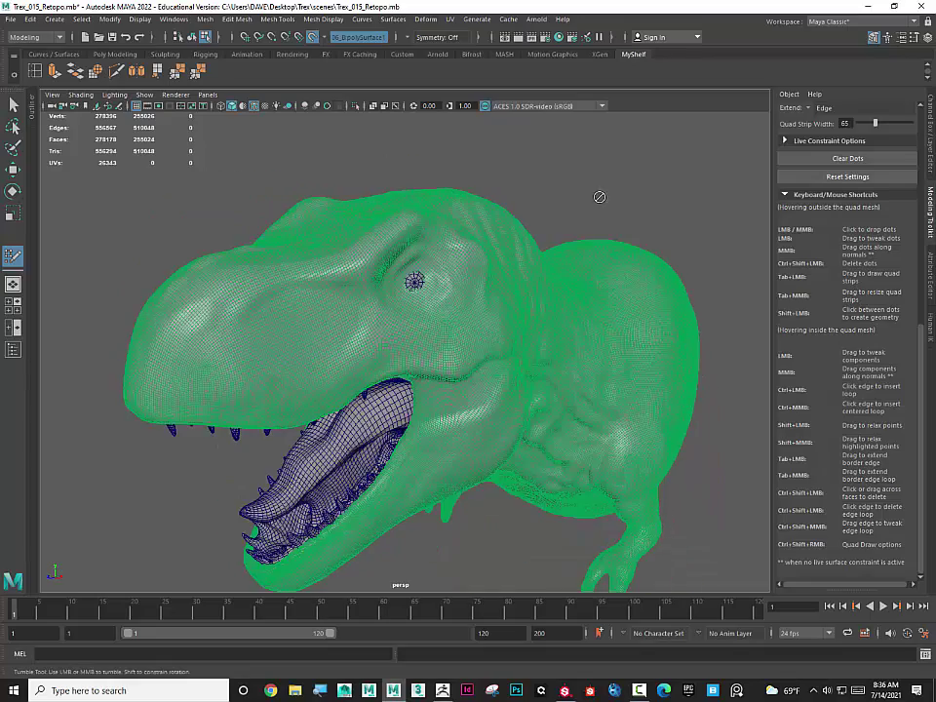
{"action": "right_click_drag", "start_coordinate": [600, 197], "coordinate": [713, 214], "text": "alt"}
{"action": "middle_click_drag", "start_coordinate": [582, 203], "coordinate": [566, 247], "text": "alt"}
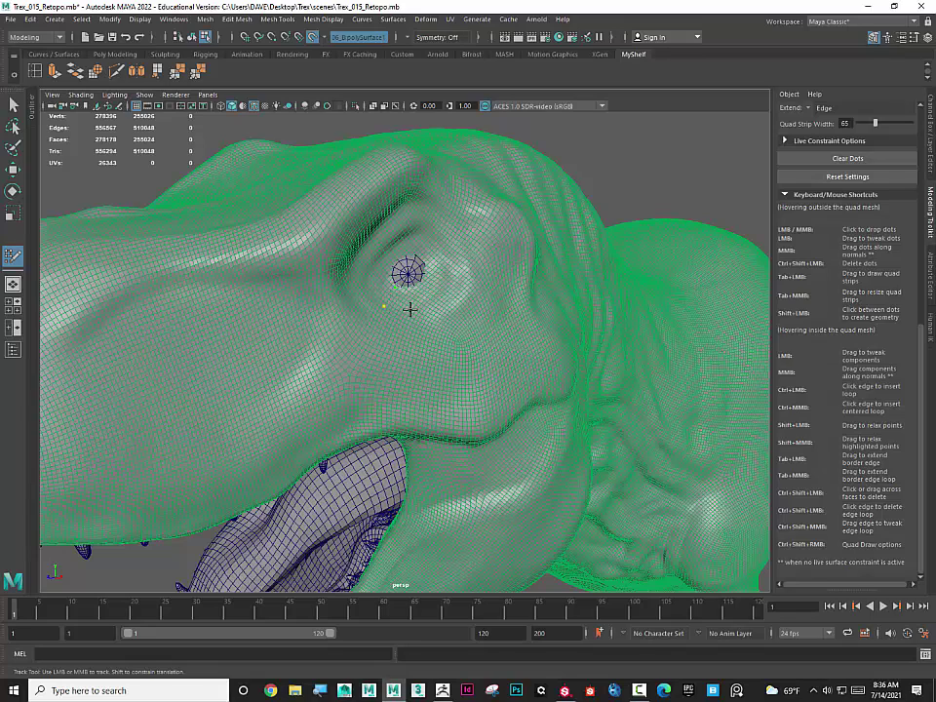
{"action": "left_click", "coordinate": [419, 310]}
{"action": "left_click", "coordinate": [407, 298], "text": "shift"}
{"action": "left_click_drag", "start_coordinate": [453, 313], "coordinate": [398, 294], "text": "alt"}
{"action": "left_click", "coordinate": [385, 293]}
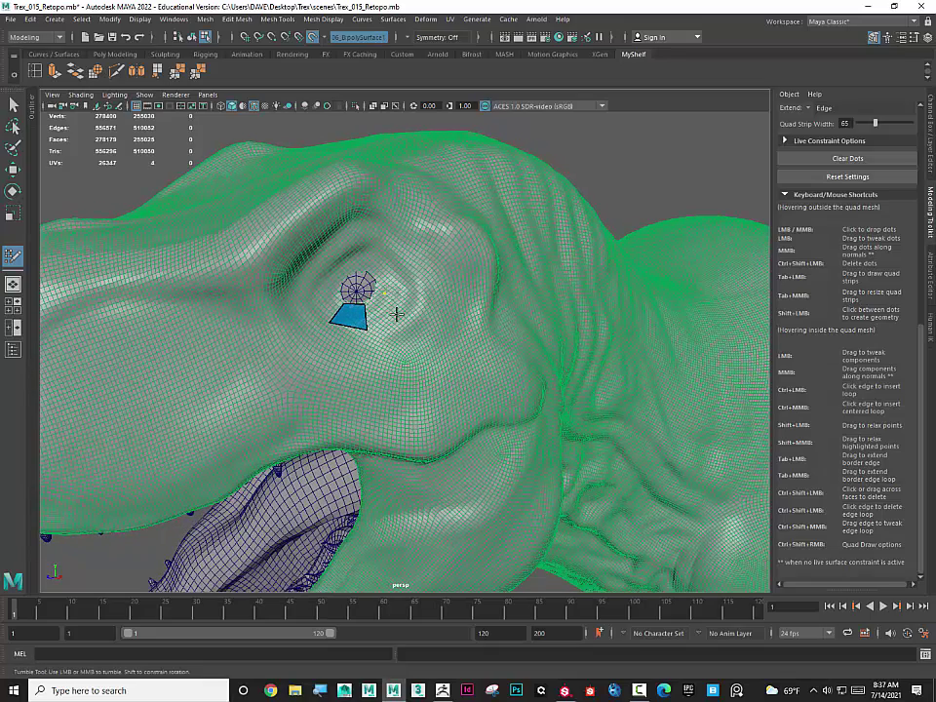
{"action": "left_click", "coordinate": [378, 310], "text": "shift"}
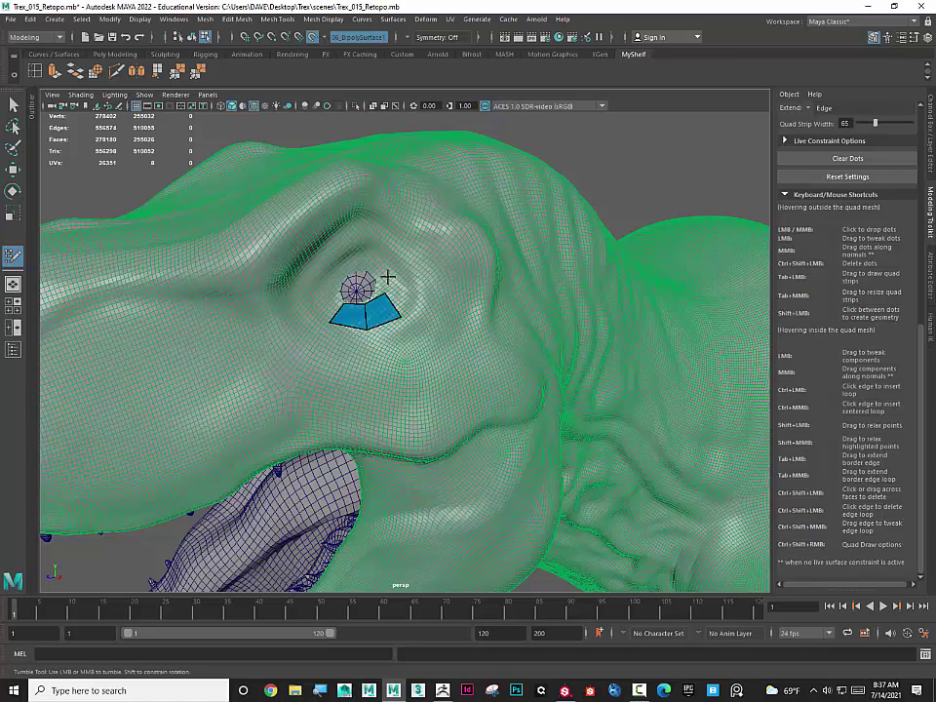
- Continue the quads around the eye to close the ring, and split the front quad in two with an inserted edge
{"action": "left_click", "coordinate": [393, 277], "text": "shift"}
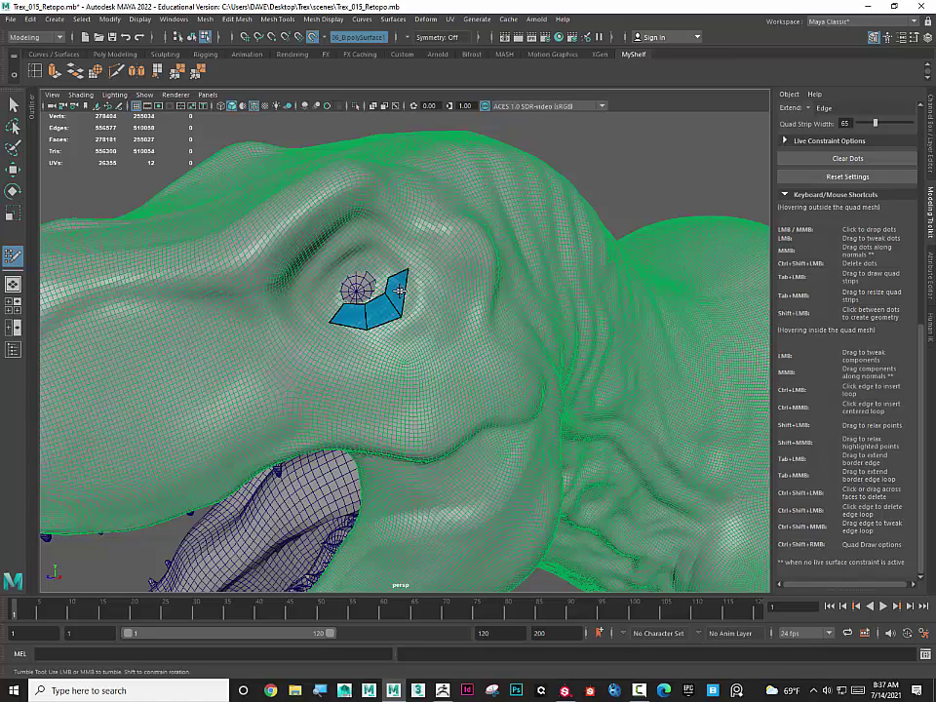
{"action": "left_click", "coordinate": [382, 245], "text": "shift"}
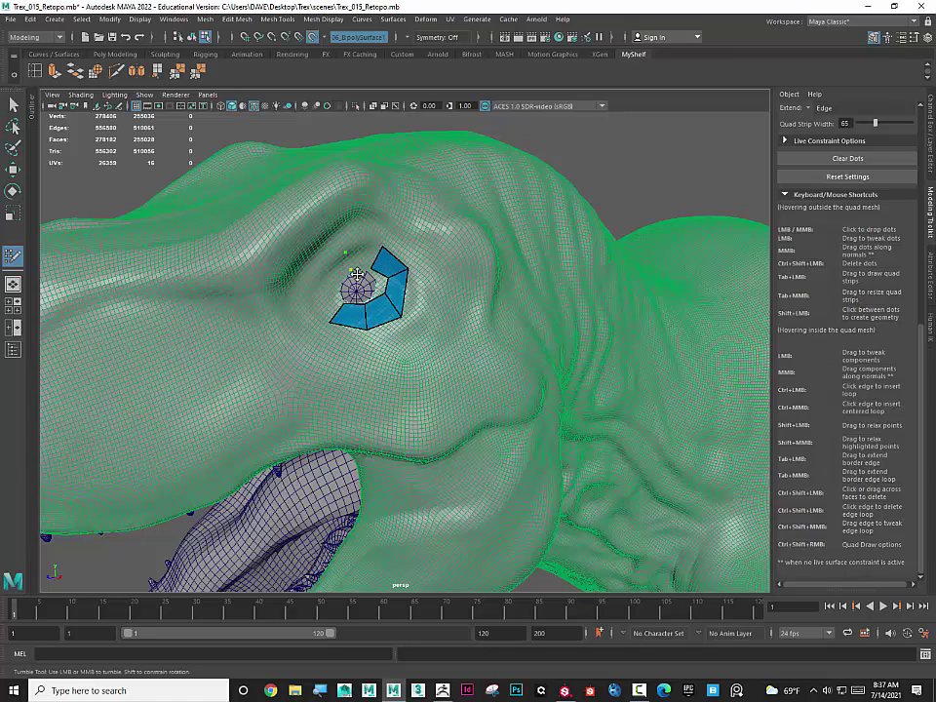
{"action": "left_click", "coordinate": [361, 259], "text": "shift"}
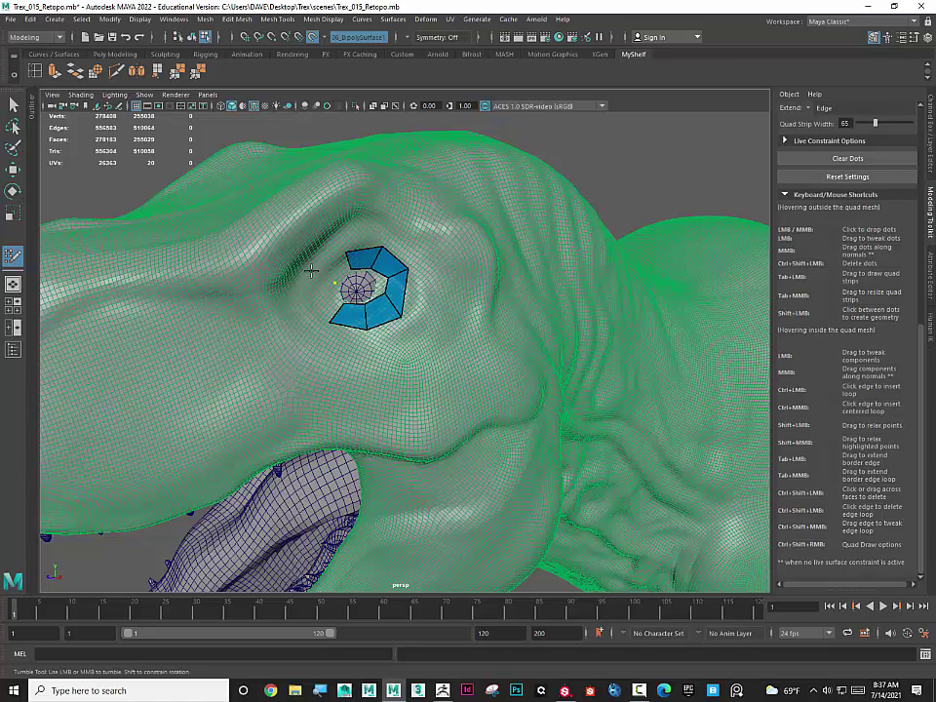
{"action": "left_click", "coordinate": [326, 269], "text": "shift"}
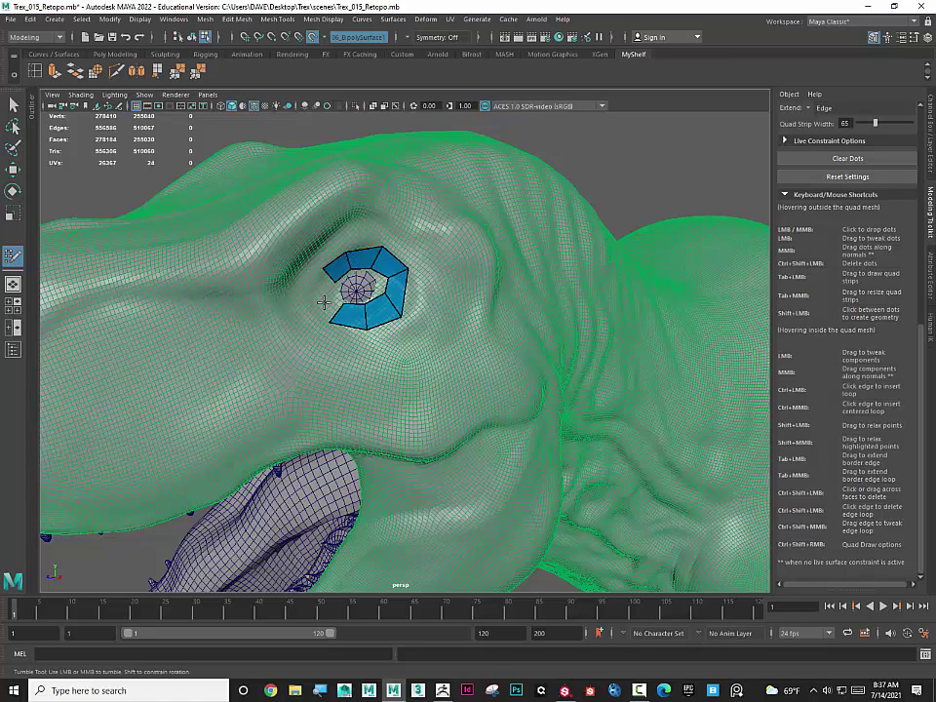
{"action": "left_click", "coordinate": [326, 298], "text": "shift"}
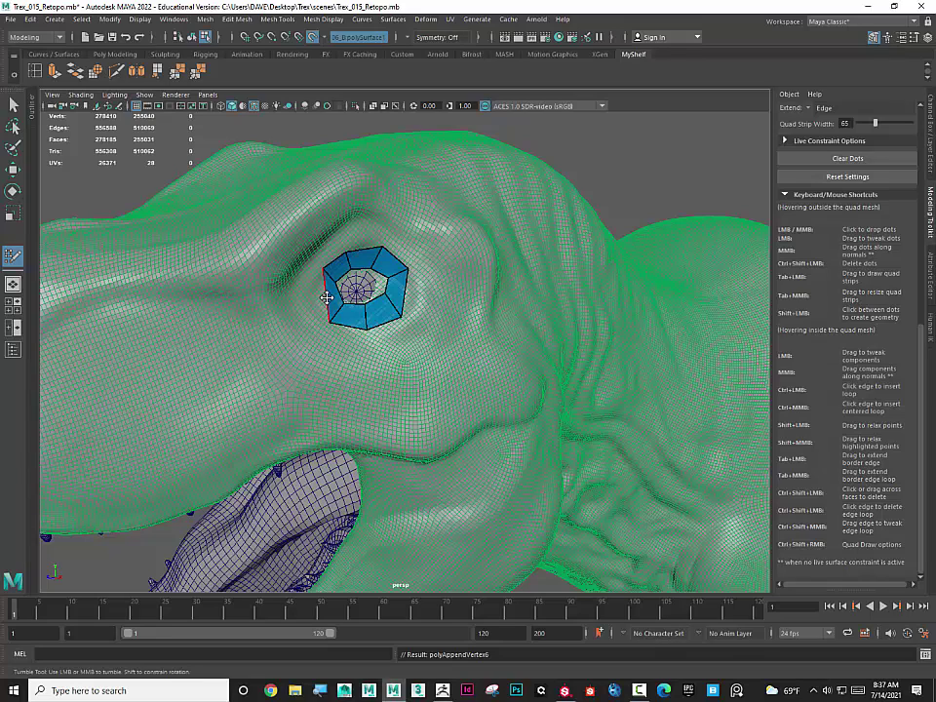
{"action": "left_click", "coordinate": [334, 303], "text": "shift"}
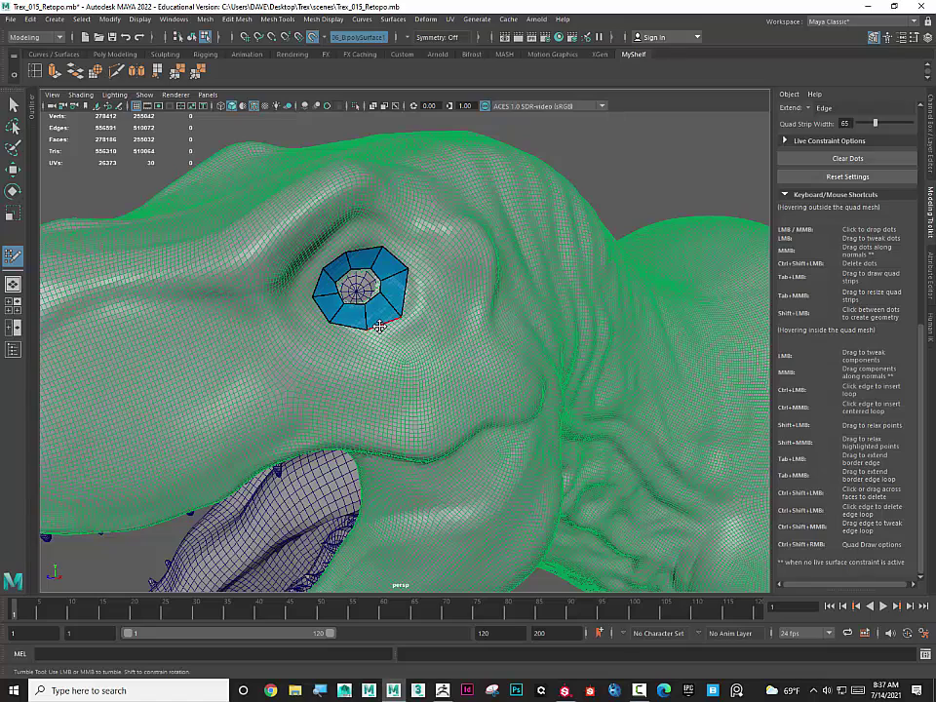
- Draw a strip of three quads from the eye ring's lower rear edge down the cheek toward the mouth
{"action": "middle_click_drag", "start_coordinate": [380, 328], "coordinate": [390, 341]}
{"action": "key", "text": "ctrl+z"}
{"action": "left_click", "coordinate": [413, 349]}
{"action": "left_click", "coordinate": [388, 335], "text": "shift"}
{"action": "left_click", "coordinate": [417, 379]}
{"action": "left_click", "coordinate": [388, 368], "text": "shift"}
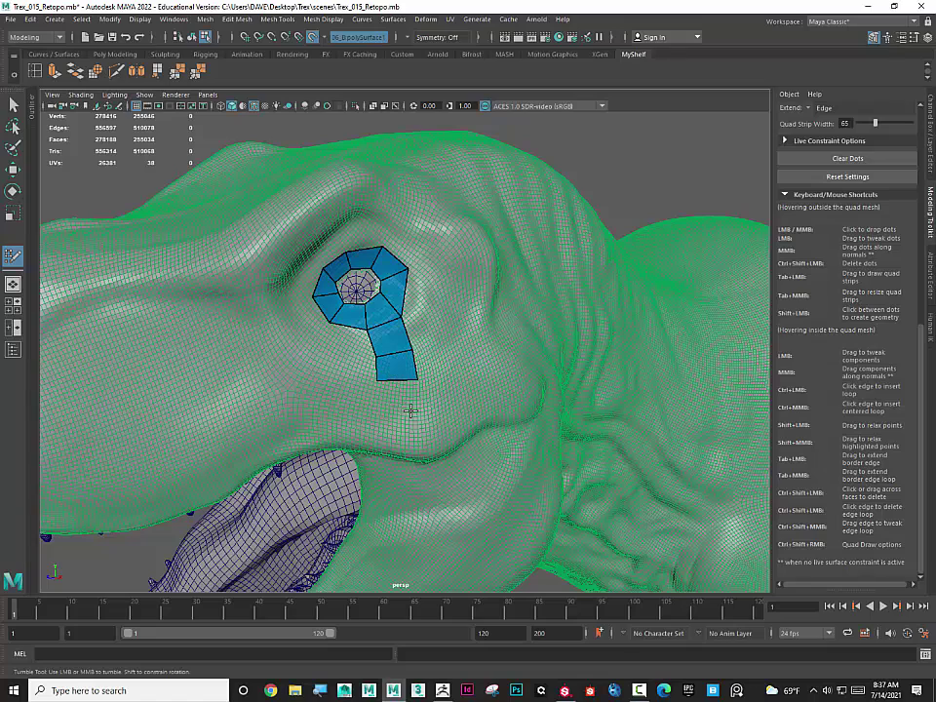
{"action": "left_click", "coordinate": [392, 408], "text": "shift"}
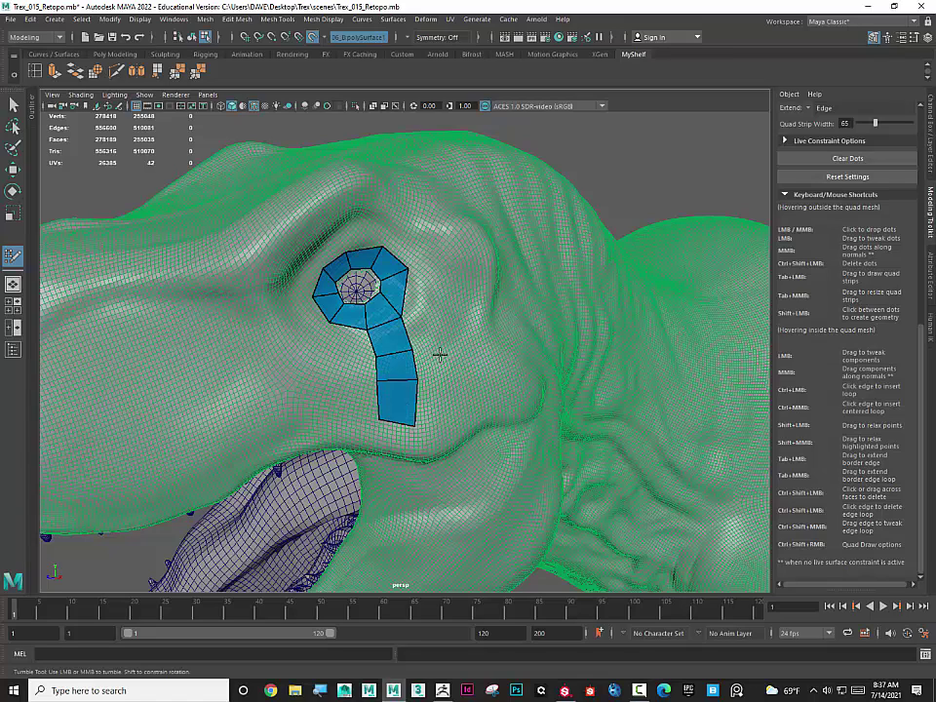
- Extend the cheek strip's rear border by a column of quads and add two quads joining it to the back of the eye ring
{"action": "left_click_drag", "start_coordinate": [420, 363], "coordinate": [460, 363]}
{"action": "middle_click_drag", "start_coordinate": [460, 363], "coordinate": [463, 362]}
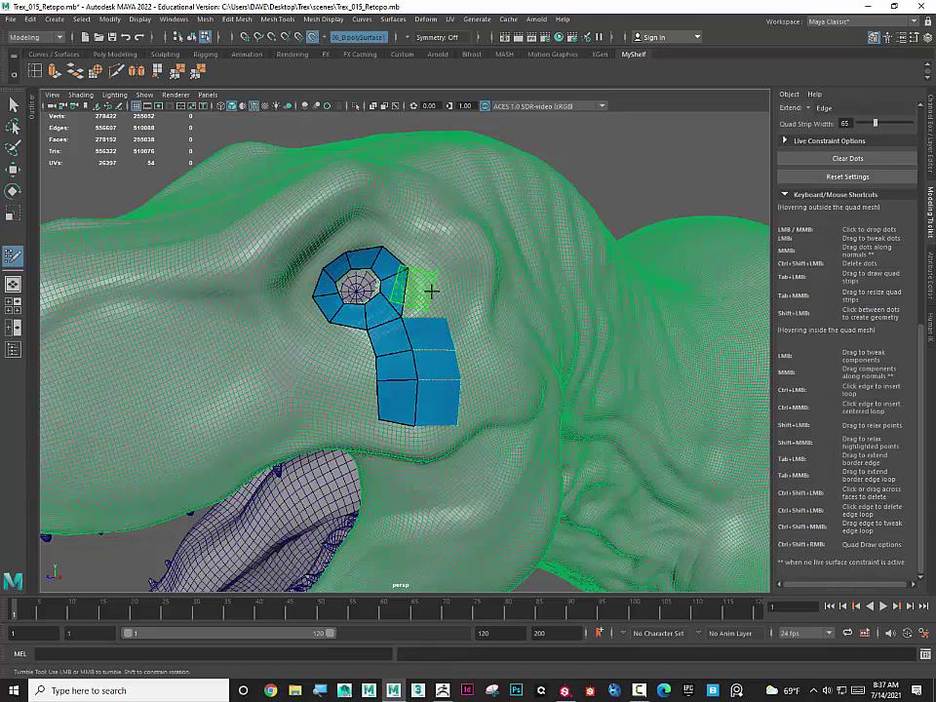
{"action": "left_click_drag", "start_coordinate": [441, 305], "coordinate": [439, 278], "text": "alt"}
{"action": "right_click_drag", "start_coordinate": [439, 278], "coordinate": [451, 274], "text": "alt"}
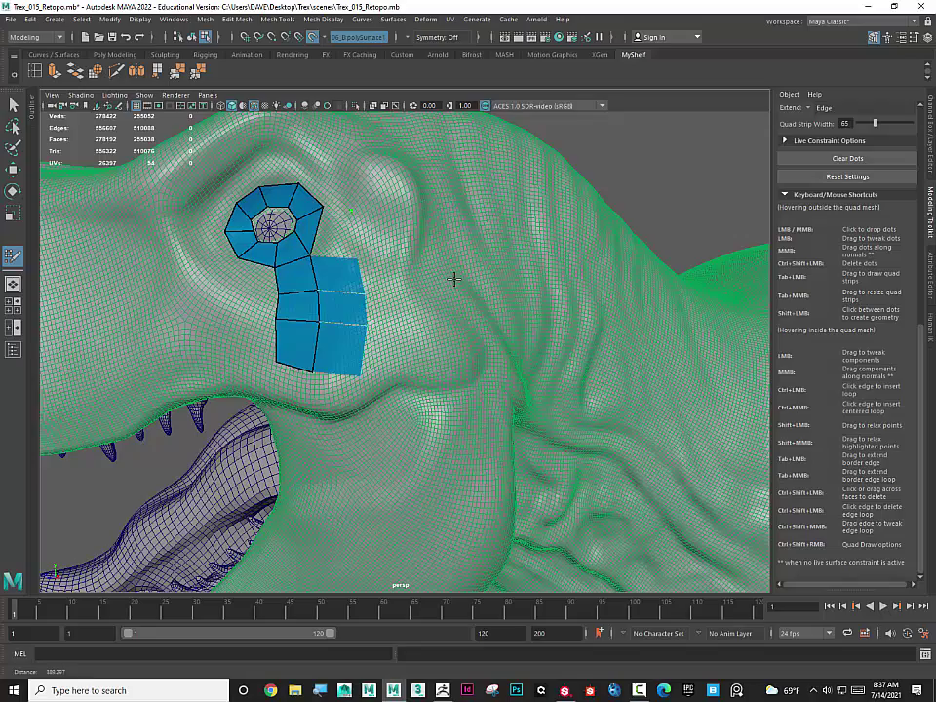
{"action": "left_click", "coordinate": [338, 227], "text": "shift"}
{"action": "left_click", "coordinate": [318, 172]}
{"action": "left_click", "coordinate": [324, 185], "text": "shift"}
- Make the Retopo display layer visible and hide the Original layer
{"action": "left_click_drag", "start_coordinate": [407, 203], "coordinate": [351, 217], "text": "alt"}
{"action": "right_click_drag", "start_coordinate": [351, 217], "coordinate": [370, 220], "text": "alt"}
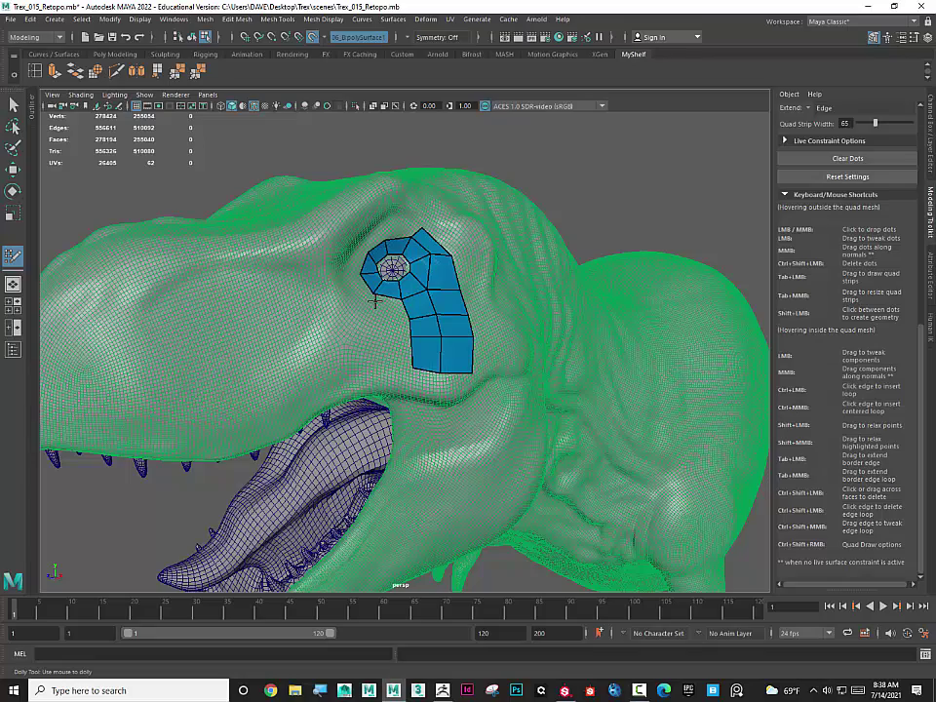
{"action": "left_click_drag", "start_coordinate": [462, 290], "coordinate": [376, 263], "text": "alt"}
{"action": "scroll", "coordinate": [377, 263], "scroll_direction": "down", "scroll_amount": 1}
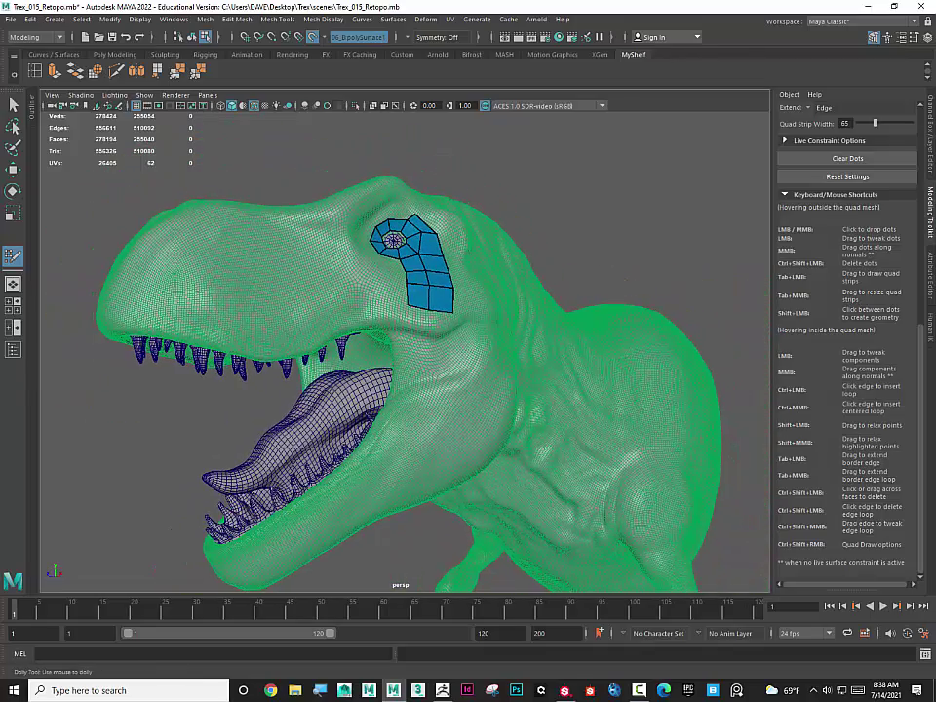
{"action": "left_click", "coordinate": [930, 109]}
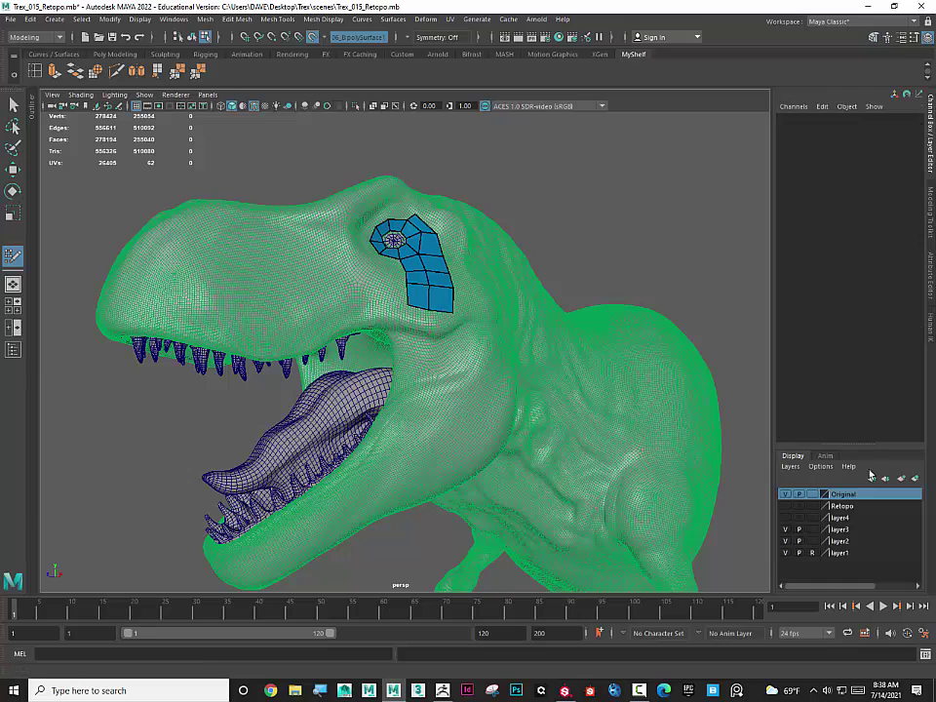
{"action": "left_click", "coordinate": [785, 506]}
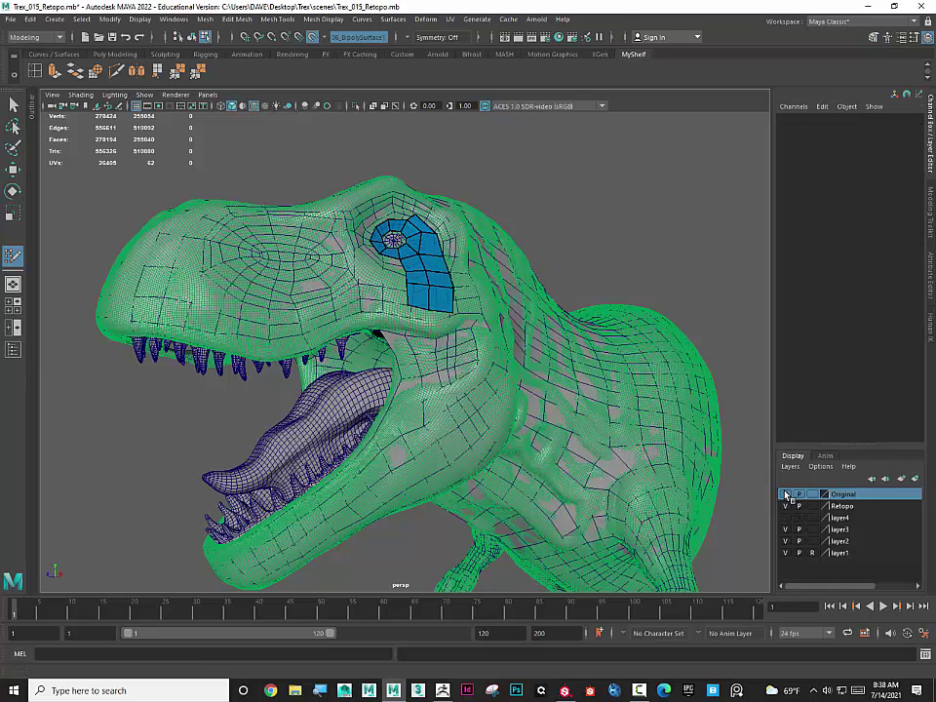
{"action": "left_click", "coordinate": [785, 495]}
- Leave Quad Draw and delete the practice quad patch around the eye
{"action": "left_click", "coordinate": [13, 104]}
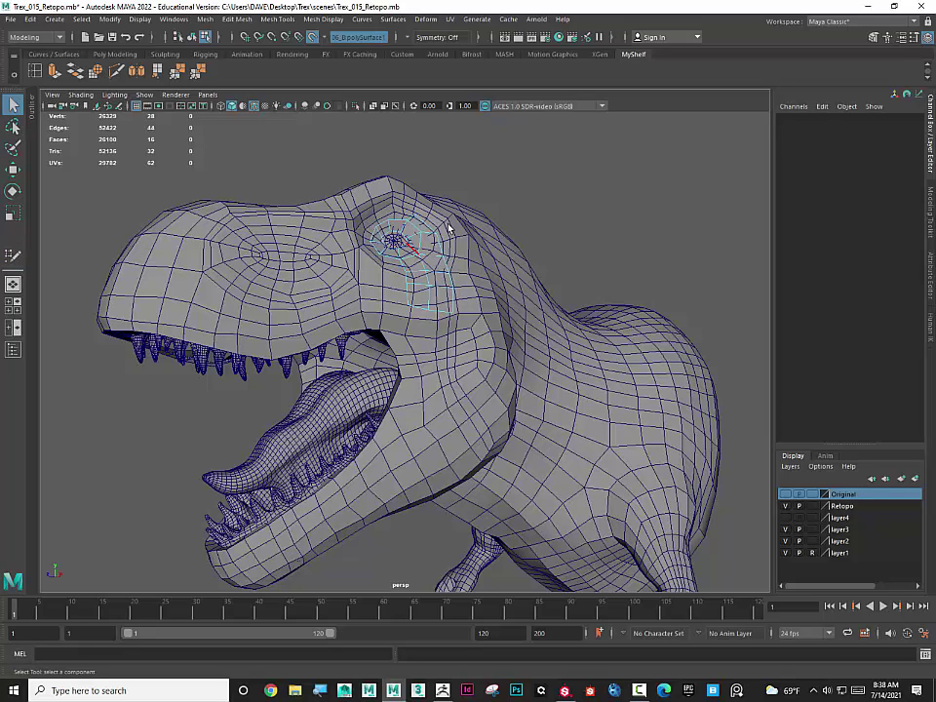
{"action": "left_click", "coordinate": [422, 242]}
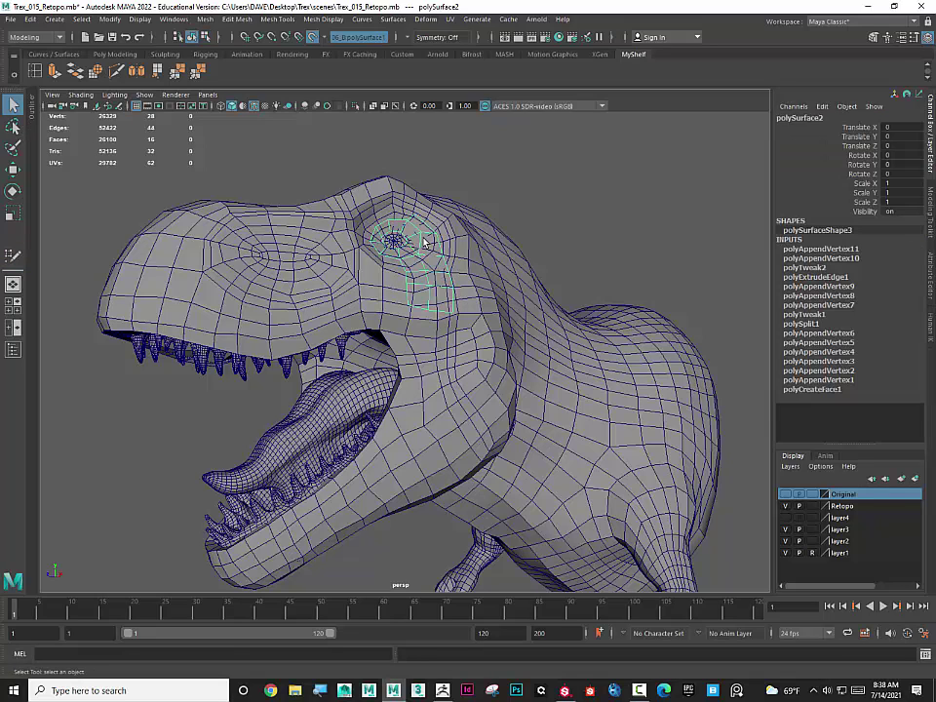
{"action": "left_click", "coordinate": [441, 239]}
- Switch the retopologized body to face selection and select successive face loops around the neck to examine the edge flow
{"action": "left_click", "coordinate": [470, 272]}
{"action": "left_click_drag", "start_coordinate": [532, 267], "coordinate": [439, 285], "text": "alt"}
{"action": "scroll", "coordinate": [393, 309], "scroll_direction": "down", "scroll_amount": 3}
{"action": "right_click_drag", "start_coordinate": [463, 274], "coordinate": [461, 303]}
{"action": "double_click", "coordinate": [476, 282], "text": "shift"}
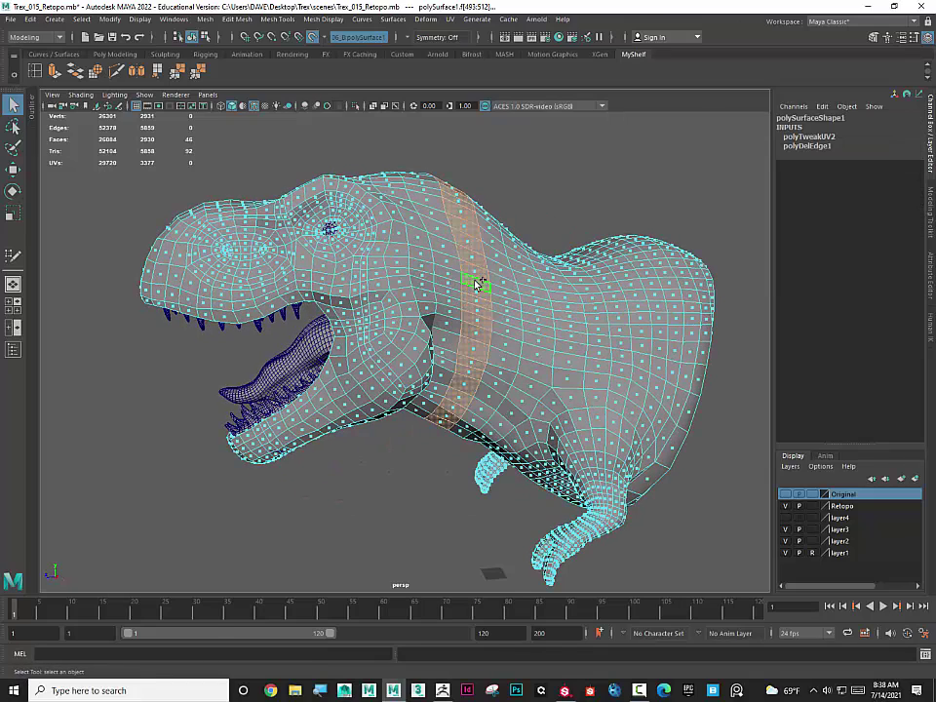
{"action": "left_click", "coordinate": [504, 272]}
{"action": "double_click", "coordinate": [498, 251], "text": "shift"}
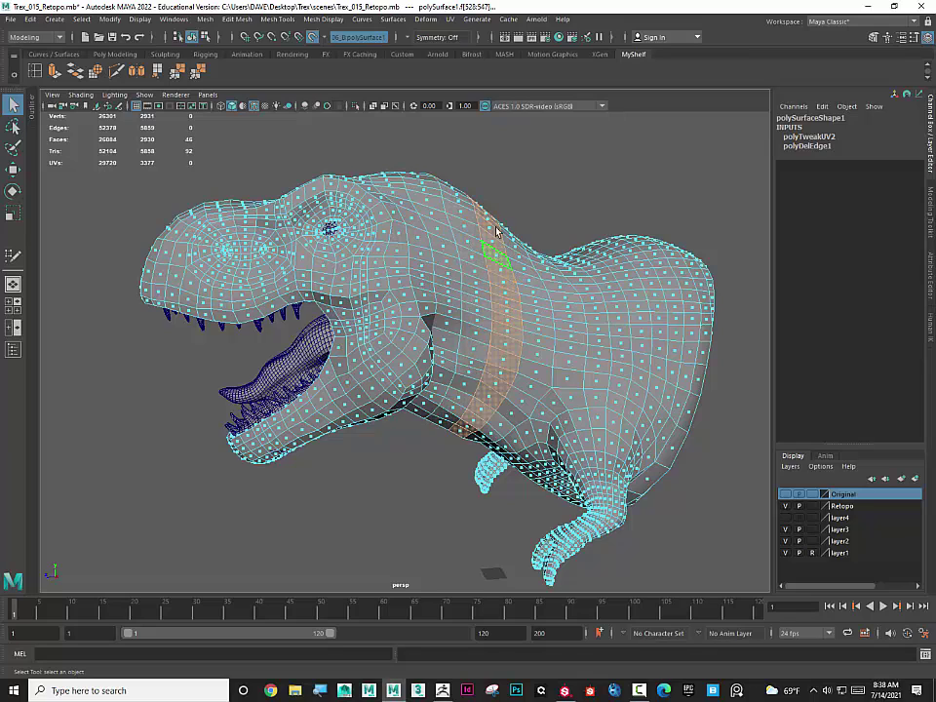
- Select the face loop around the shoulder where the arm joins the body to examine its topology
{"action": "middle_click_drag", "start_coordinate": [514, 301], "coordinate": [435, 198], "text": "alt"}
{"action": "left_click_drag", "start_coordinate": [550, 276], "coordinate": [595, 265], "text": "alt"}
{"action": "left_click", "coordinate": [505, 318]}
{"action": "double_click", "coordinate": [520, 320], "text": "shift"}
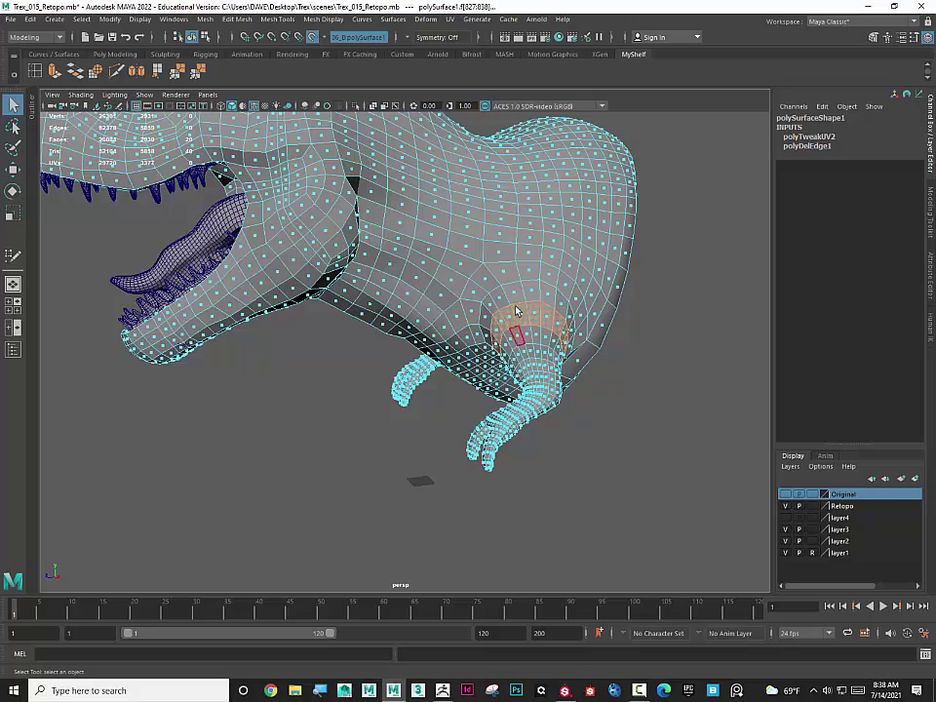
- Select the face loop around the eye on the retopologized head to examine its topology
{"action": "left_click_drag", "start_coordinate": [512, 451], "coordinate": [512, 375], "text": "alt"}
{"action": "middle_click_drag", "start_coordinate": [495, 293], "coordinate": [523, 422], "text": "alt"}
{"action": "scroll", "coordinate": [523, 422], "scroll_direction": "up", "scroll_amount": 3}
{"action": "left_click", "coordinate": [406, 330]}
{"action": "double_click", "coordinate": [414, 327], "text": "shift"}
{"action": "right_click_drag", "start_coordinate": [491, 347], "coordinate": [332, 344], "text": "alt"}
{"action": "scroll", "coordinate": [333, 344], "scroll_direction": "down", "scroll_amount": 2}
{"action": "scroll", "coordinate": [385, 295], "scroll_direction": "up", "scroll_amount": 4}
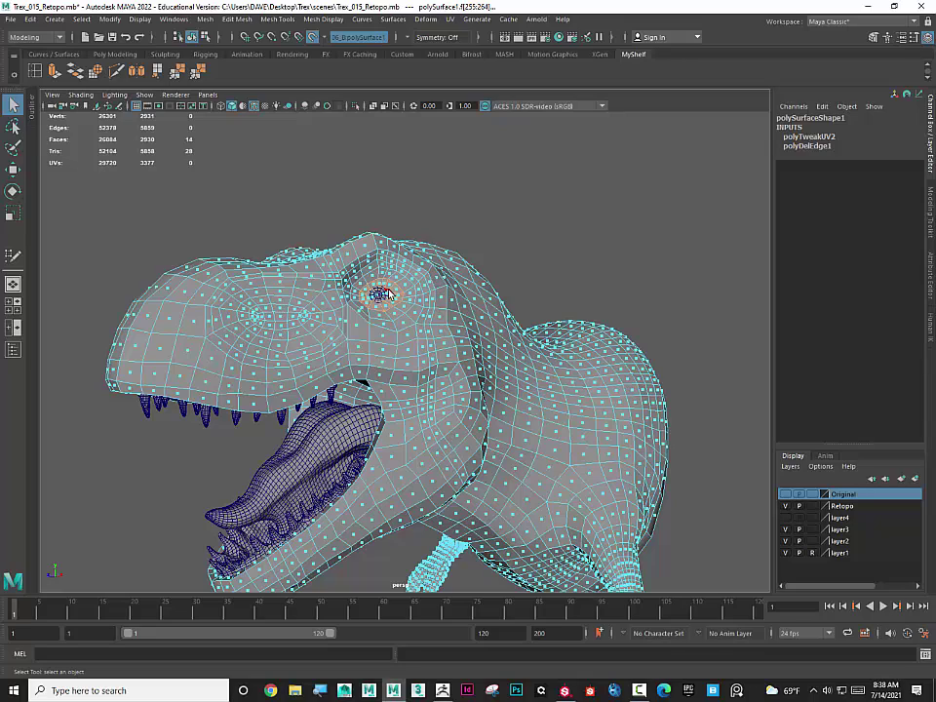
- Return the retopologized body to object selection and open the UV Editor for it
{"action": "right_click_drag", "start_coordinate": [416, 421], "coordinate": [413, 404], "text": "alt"}
{"action": "middle_click_drag", "start_coordinate": [414, 405], "coordinate": [390, 348], "text": "alt"}
{"action": "right_click_drag", "start_coordinate": [375, 271], "coordinate": [410, 256]}
{"action": "scroll", "coordinate": [395, 294], "scroll_direction": "up", "scroll_amount": 2}
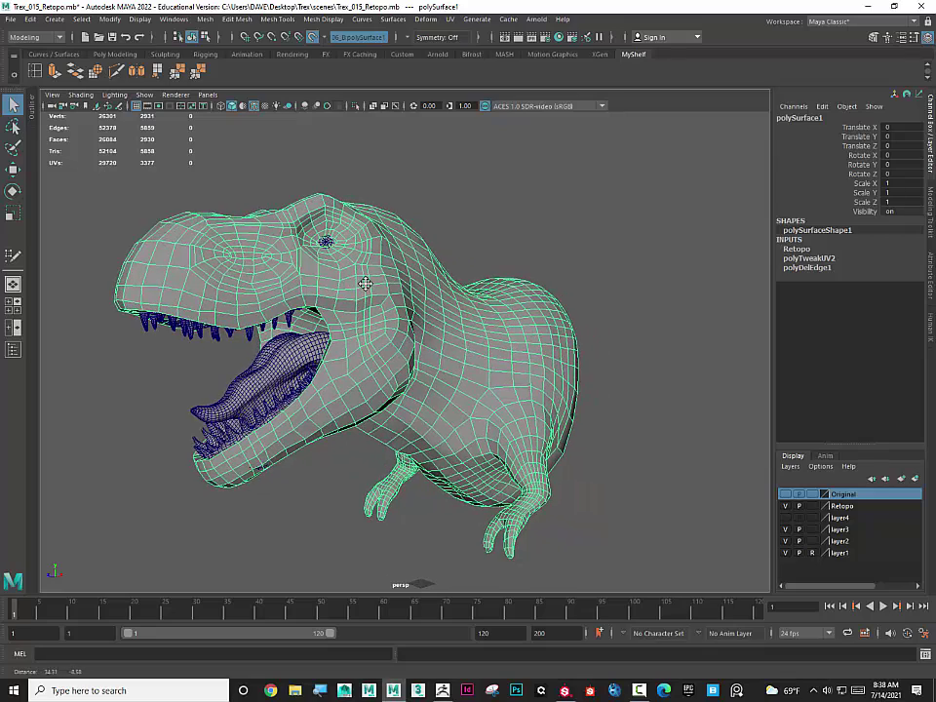
{"action": "left_click", "coordinate": [449, 19]}
{"action": "left_click", "coordinate": [474, 41]}
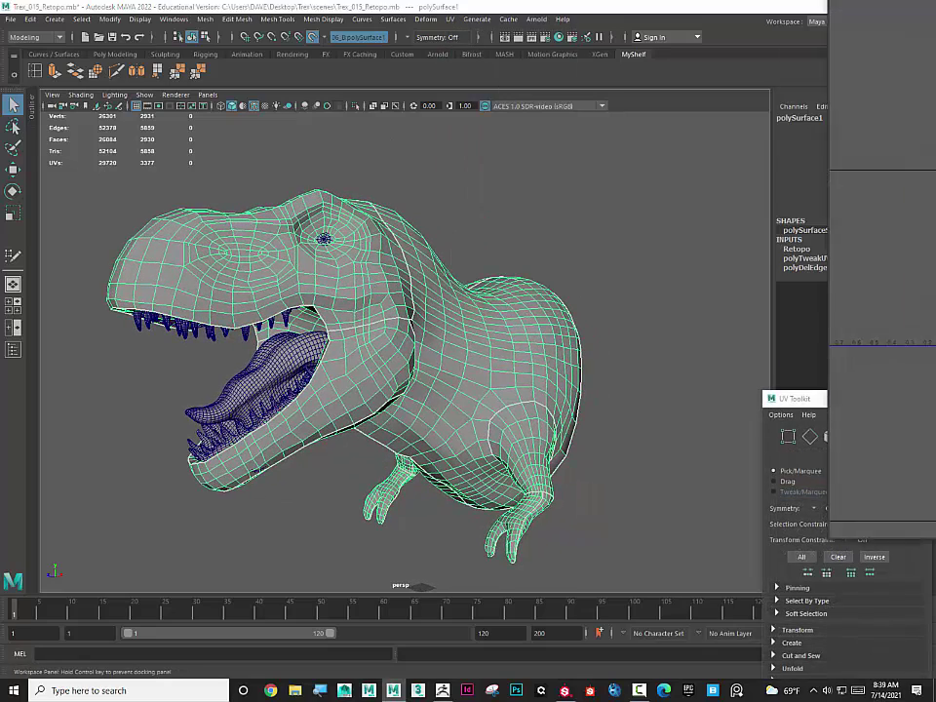
- Bring the UV Editor window over the viewport and examine the body's UV shells laid out across the tiles
{"action": "left_click_drag", "start_coordinate": [125, 48], "coordinate": [615, 240]}
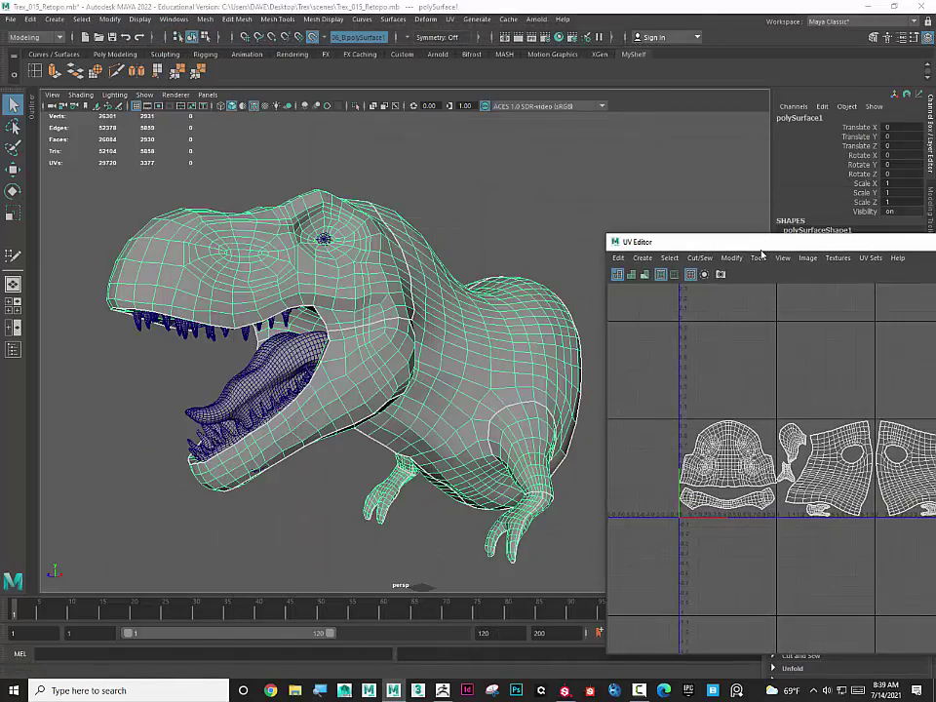
{"action": "left_click_drag", "start_coordinate": [736, 242], "coordinate": [423, 135]}
{"action": "middle_click_drag", "start_coordinate": [431, 360], "coordinate": [466, 334], "text": "alt"}
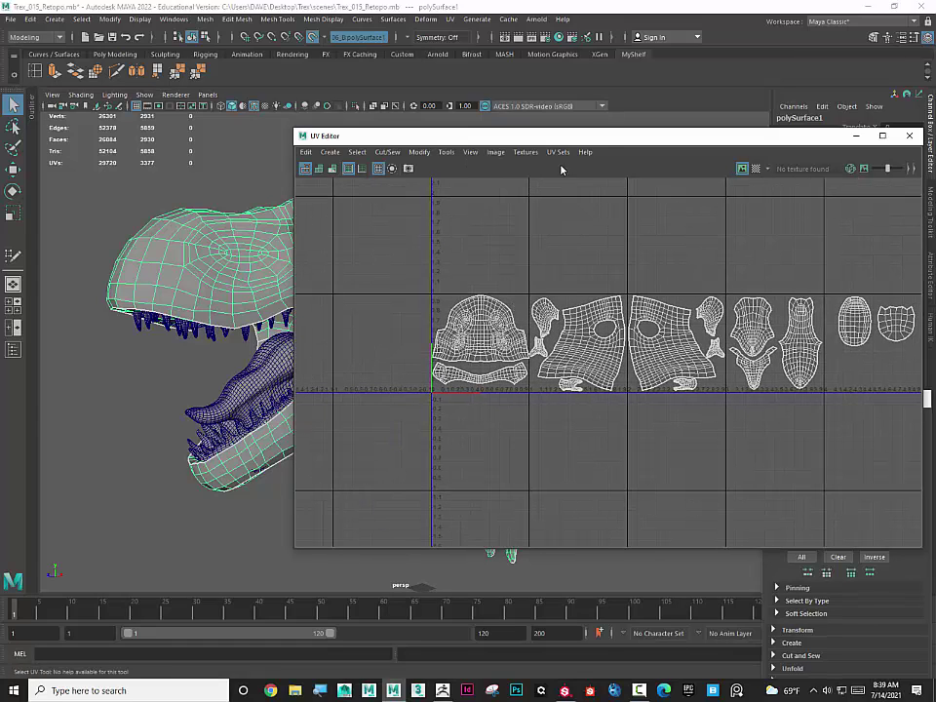
{"action": "left_click_drag", "start_coordinate": [583, 141], "coordinate": [476, 133]}
{"action": "middle_click_drag", "start_coordinate": [502, 303], "coordinate": [438, 305], "text": "alt"}
{"action": "right_click_drag", "start_coordinate": [438, 305], "coordinate": [471, 310], "text": "alt"}
{"action": "middle_click_drag", "start_coordinate": [433, 304], "coordinate": [439, 307], "text": "alt"}
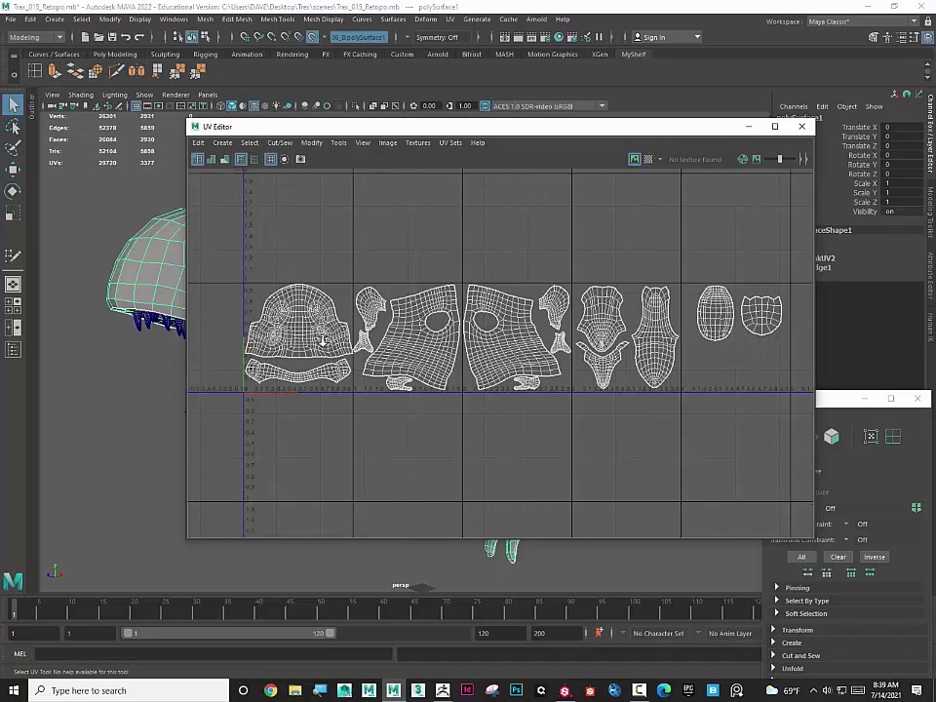
{"action": "scroll", "coordinate": [320, 339], "scroll_direction": "up", "scroll_amount": 5}
{"action": "scroll", "coordinate": [328, 363], "scroll_direction": "down", "scroll_amount": 6}
{"action": "middle_click_drag", "start_coordinate": [389, 349], "coordinate": [396, 348], "text": "alt"}
- Display the checker map on the body, move the UV Editor off the model, and isolate the body to examine the pattern
{"action": "left_click", "coordinate": [632, 156]}
{"action": "left_click_drag", "start_coordinate": [617, 126], "coordinate": [636, 455]}
{"action": "left_click_drag", "start_coordinate": [259, 178], "coordinate": [359, 202], "text": "alt"}
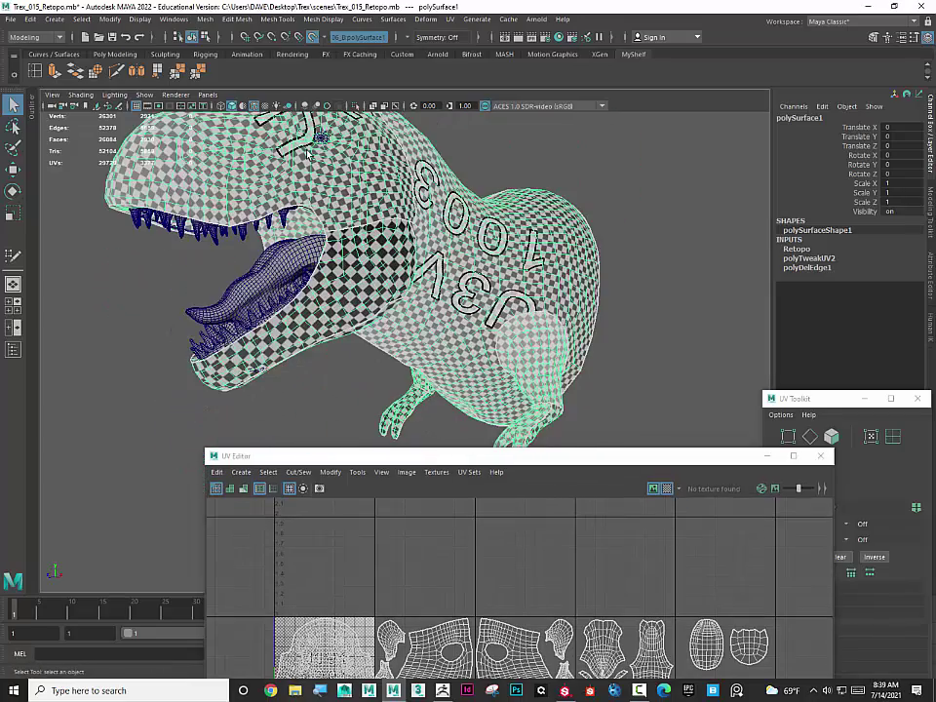
{"action": "left_click", "coordinate": [355, 105]}
{"action": "mouse_move", "coordinate": [252, 239]}
{"action": "left_mouse_down", "text": "alt"}
{"action": "mouse_move", "coordinate": [288, 265]}
{"action": "mouse_move", "coordinate": [340, 237]}
{"action": "mouse_move", "coordinate": [356, 199]}
{"action": "mouse_move", "coordinate": [310, 202]}
{"action": "mouse_move", "coordinate": [383, 272]}
{"action": "mouse_move", "coordinate": [265, 230]}
{"action": "left_mouse_up", "text": "alt"}
- End the isolation and select the upper teeth mesh in object mode
{"action": "left_click", "coordinate": [355, 105]}
{"action": "right_click_drag", "start_coordinate": [273, 241], "coordinate": [294, 233]}
{"action": "left_click", "coordinate": [270, 242]}
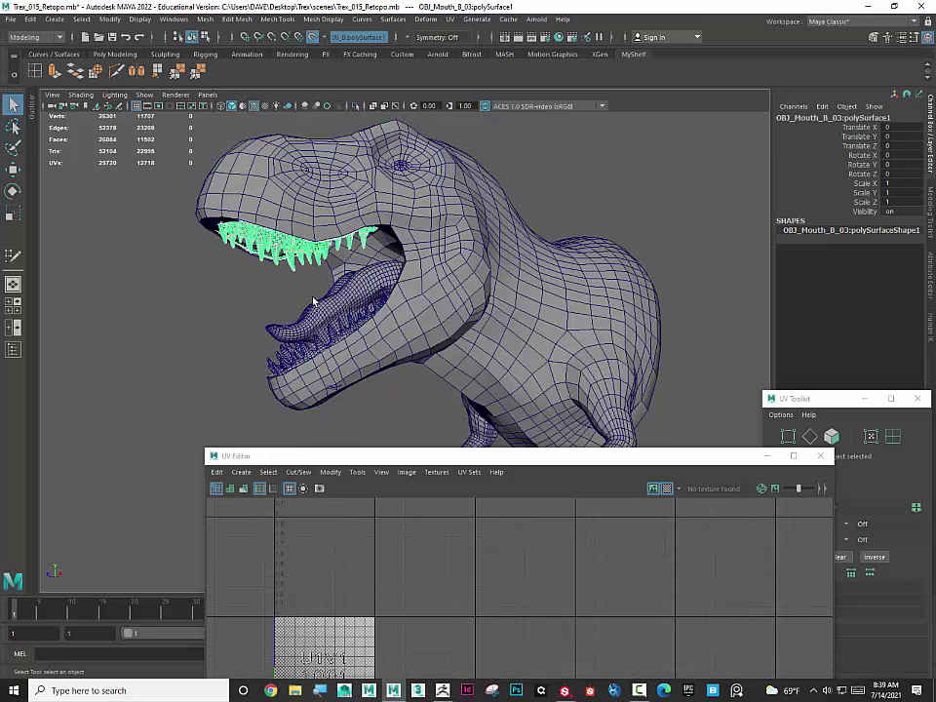
- Add the lower teeth and tongue mesh and the body to the selection and examine their combined UV tiles in the UV Editor
{"action": "left_click", "coordinate": [323, 305], "text": "shift"}
{"action": "left_click", "coordinate": [396, 333], "text": "shift"}
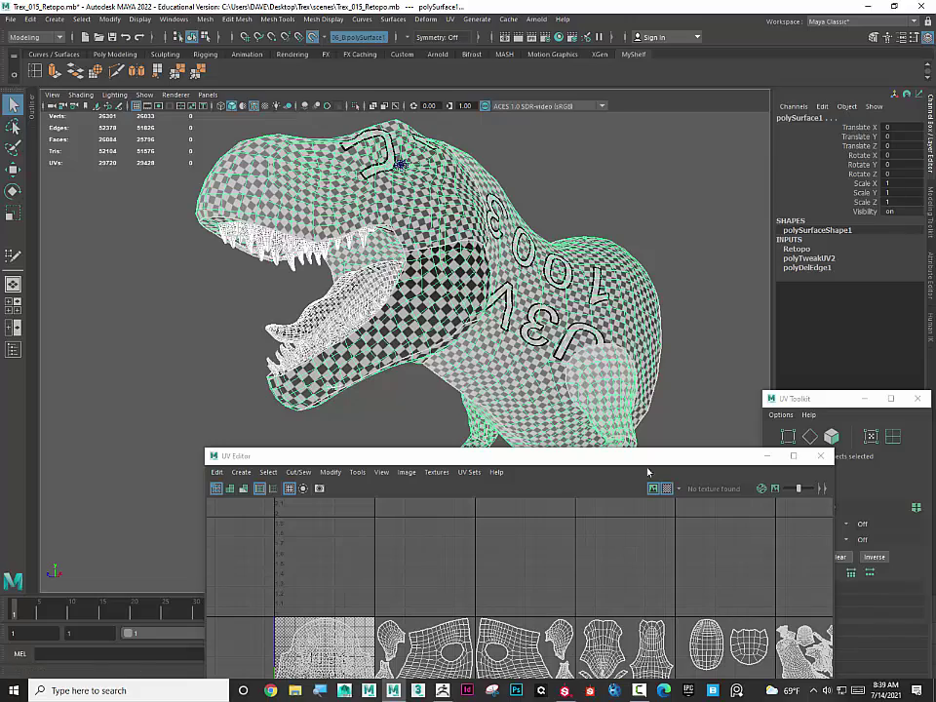
{"action": "left_click_drag", "start_coordinate": [645, 459], "coordinate": [591, 234]}
{"action": "right_click_drag", "start_coordinate": [568, 446], "coordinate": [526, 448], "text": "alt"}
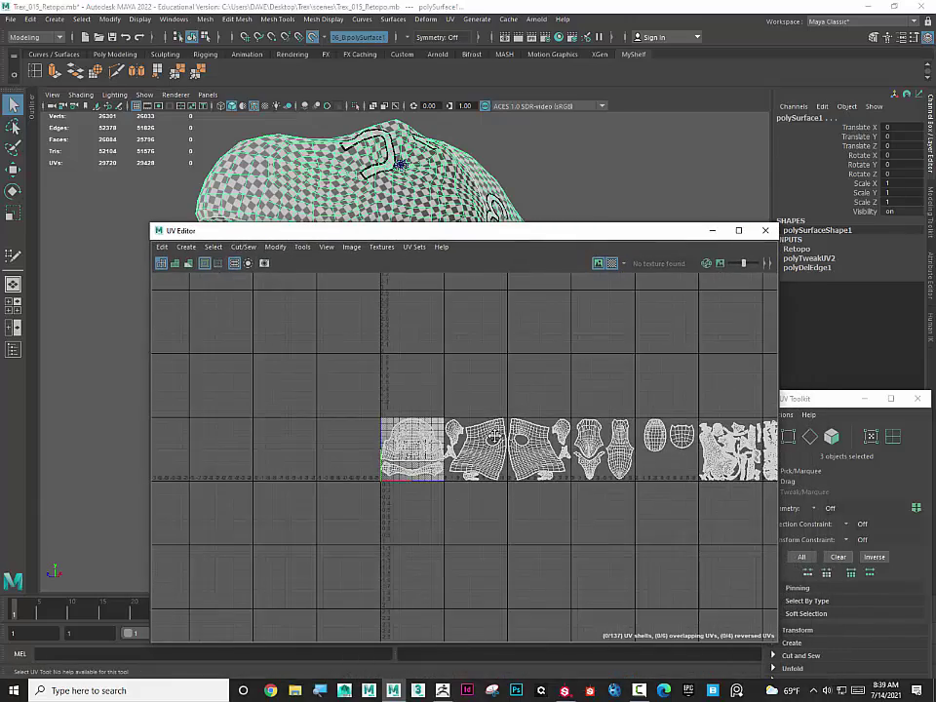
{"action": "middle_click_drag", "start_coordinate": [545, 440], "coordinate": [308, 422], "text": "alt"}
{"action": "middle_click_drag", "start_coordinate": [626, 437], "coordinate": [638, 440], "text": "alt"}
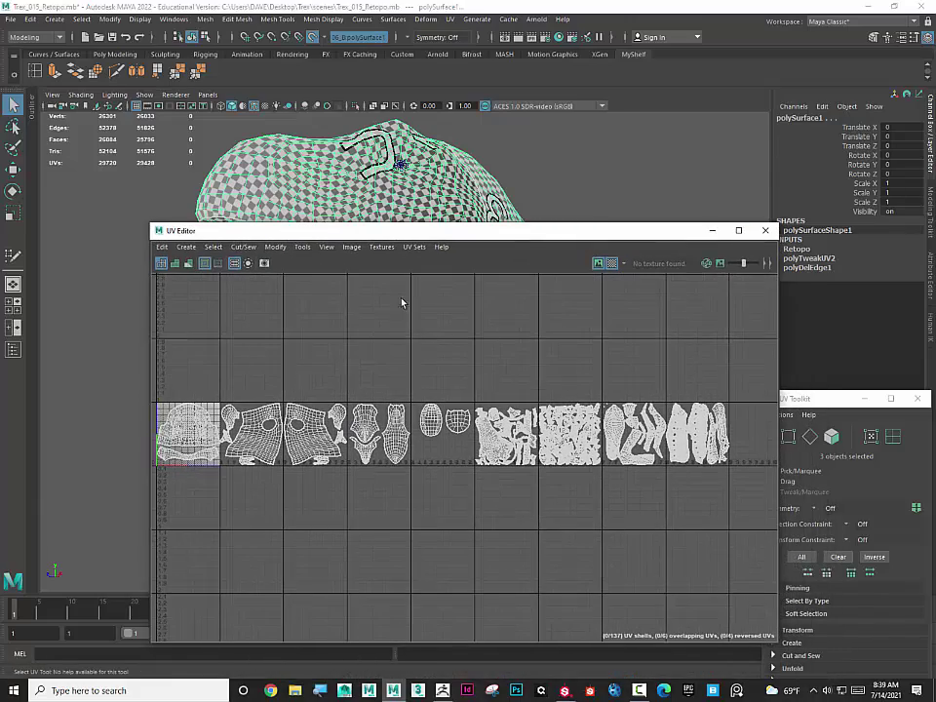
- Move the UV Editor off the head and add the eye to the selection to show its UV shells
{"action": "left_click_drag", "start_coordinate": [411, 230], "coordinate": [424, 338]}
{"action": "left_click_drag", "start_coordinate": [411, 274], "coordinate": [425, 317], "text": "alt"}
{"action": "middle_click_drag", "start_coordinate": [424, 317], "coordinate": [441, 227], "text": "alt"}
{"action": "right_click_drag", "start_coordinate": [441, 226], "coordinate": [465, 214], "text": "alt"}
{"action": "left_click", "coordinate": [429, 193]}
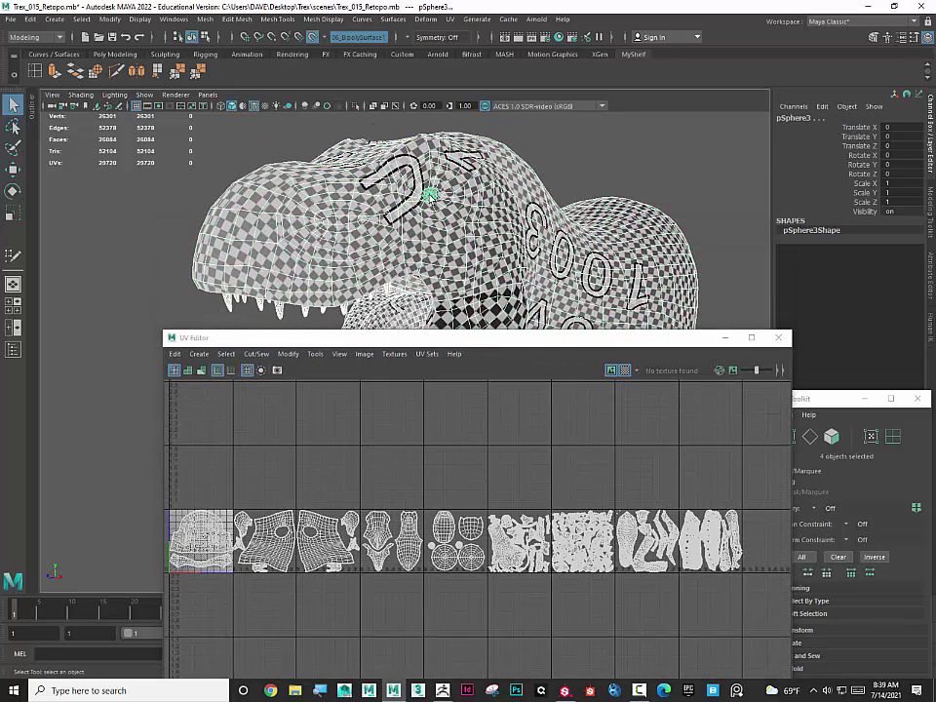
- Select only the body mesh and minimize the UV Editor to clear the view of the model
{"action": "left_click_drag", "start_coordinate": [277, 168], "coordinate": [325, 216], "text": "alt"}
{"action": "right_click_drag", "start_coordinate": [325, 216], "coordinate": [314, 218], "text": "alt"}
{"action": "middle_click_drag", "start_coordinate": [314, 218], "coordinate": [310, 199], "text": "alt"}
{"action": "left_click_drag", "start_coordinate": [579, 335], "coordinate": [587, 436]}
{"action": "left_click", "coordinate": [535, 329]}
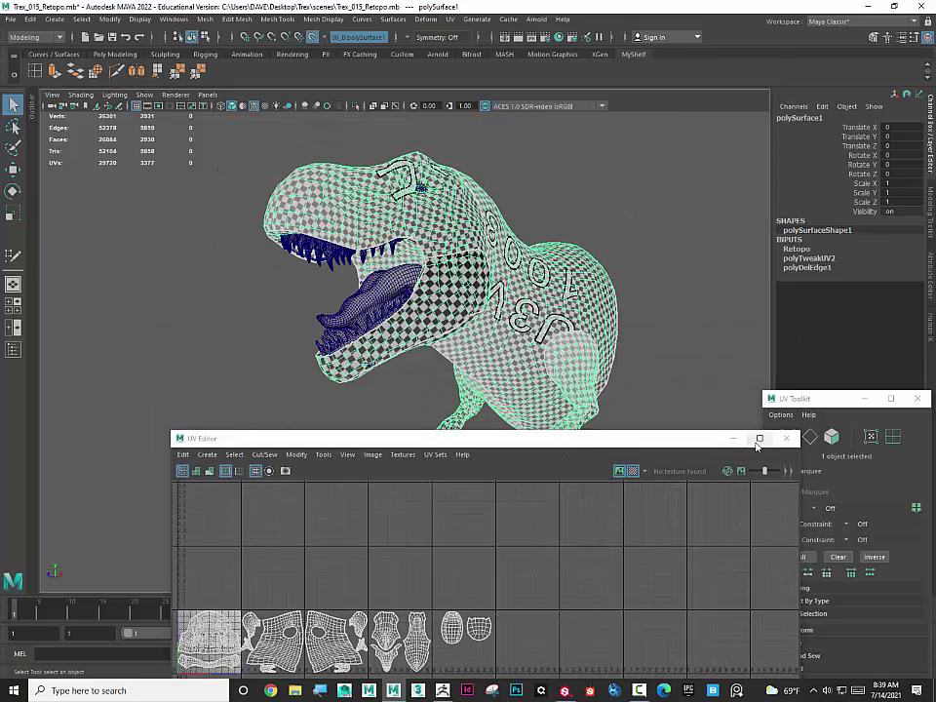
{"action": "left_click", "coordinate": [725, 439]}
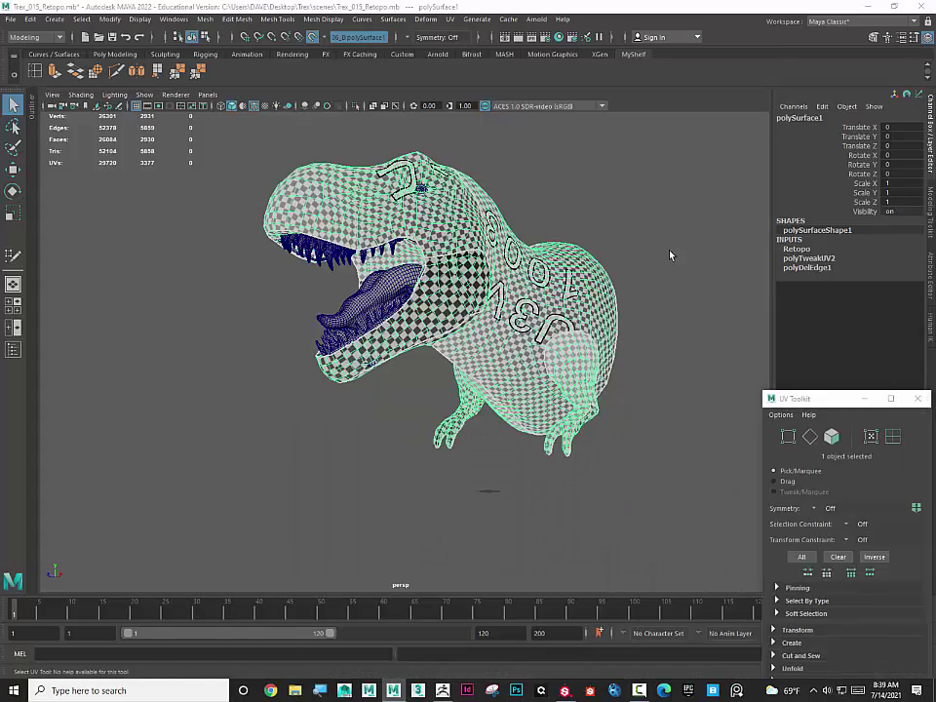
- Examine the checker pattern across the body's head, jaw, back and arms for even UV scale
{"action": "left_click_drag", "start_coordinate": [530, 259], "coordinate": [466, 281], "text": "alt"}
{"action": "middle_click_drag", "start_coordinate": [466, 281], "coordinate": [431, 318], "text": "alt"}
{"action": "left_click_drag", "start_coordinate": [431, 318], "coordinate": [390, 269], "text": "alt"}
{"action": "middle_click_drag", "start_coordinate": [390, 269], "coordinate": [369, 300], "text": "alt"}
{"action": "right_click_drag", "start_coordinate": [369, 301], "coordinate": [429, 310], "text": "alt"}
{"action": "middle_click_drag", "start_coordinate": [429, 310], "coordinate": [474, 262], "text": "alt"}
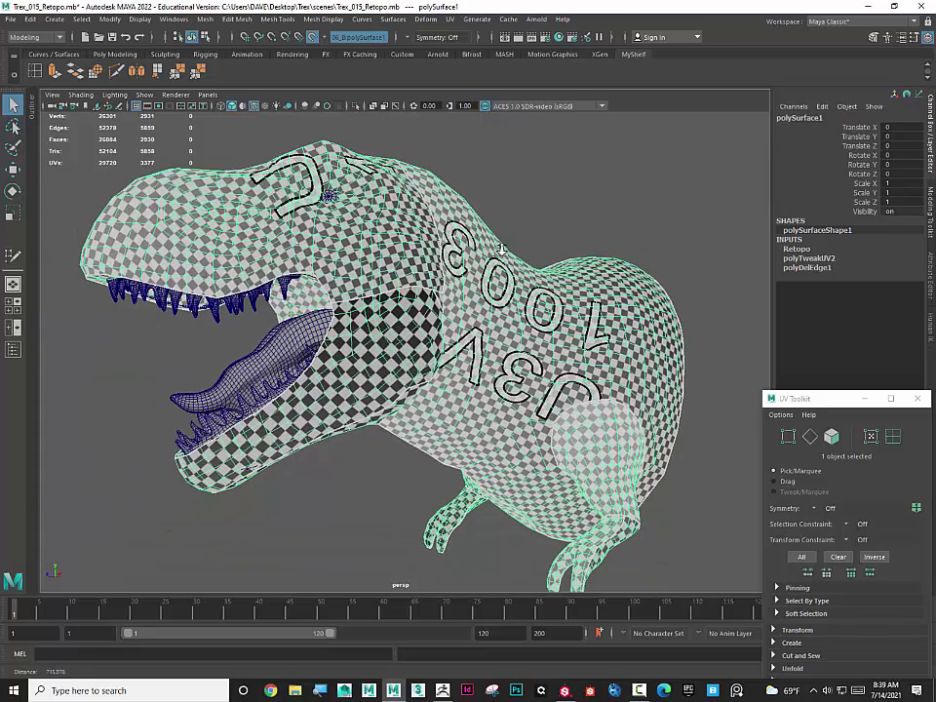
{"action": "left_click_drag", "start_coordinate": [474, 261], "coordinate": [477, 246], "text": "alt"}
- Reselect the body, review its UV shells in the UV Editor, and move the editor off the viewport
{"action": "left_click", "coordinate": [508, 207]}
{"action": "left_click", "coordinate": [396, 283]}
{"action": "left_click_drag", "start_coordinate": [935, 108], "coordinate": [339, 137]}
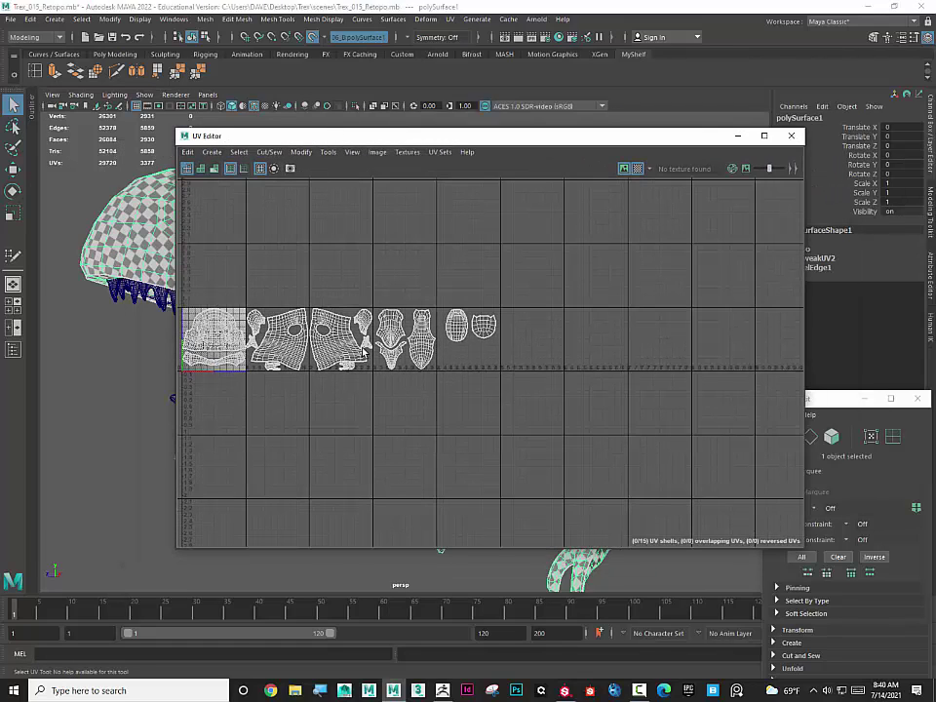
{"action": "left_click_drag", "start_coordinate": [461, 141], "coordinate": [935, 126]}
- Save the scene and clear the selection to show the full wireframe model
{"action": "key", "text": "ctrl+s"}
{"action": "left_click", "coordinate": [535, 148]}
{"action": "left_click_drag", "start_coordinate": [535, 149], "coordinate": [512, 168], "text": "alt"}
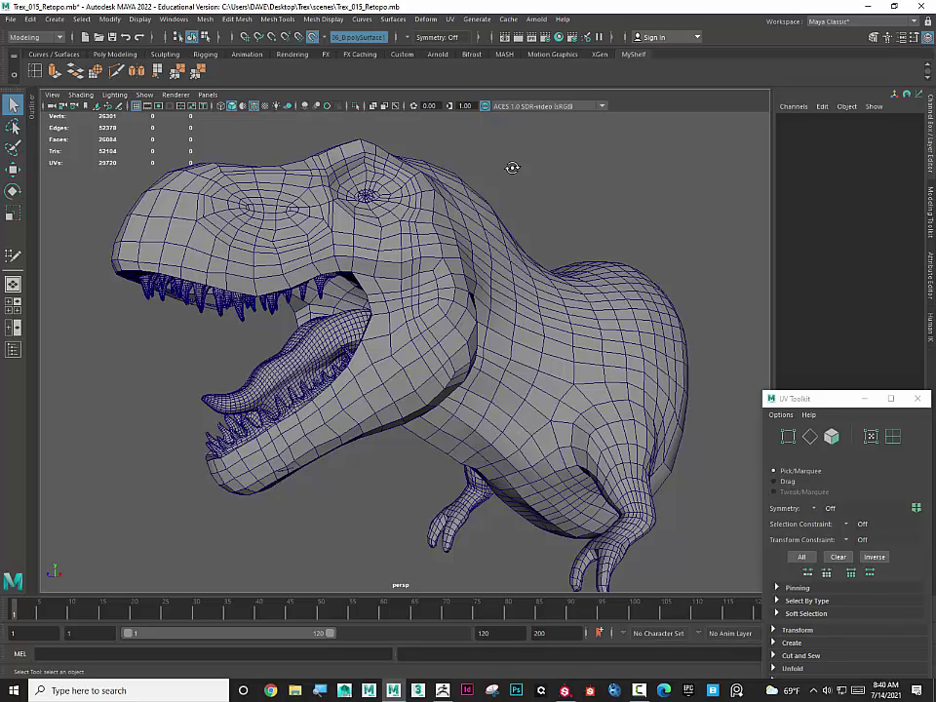
- Export only the body mesh to the Desktop as an OBJ file named OBJ_MayaTrex
{"action": "left_click", "coordinate": [424, 225]}
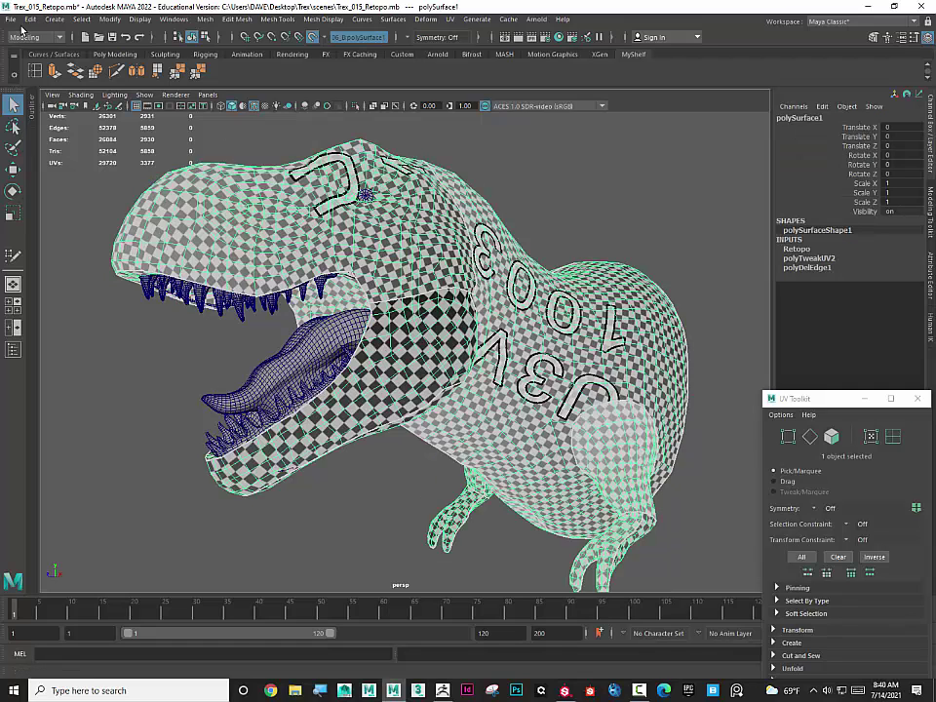
{"action": "left_click", "coordinate": [10, 19]}
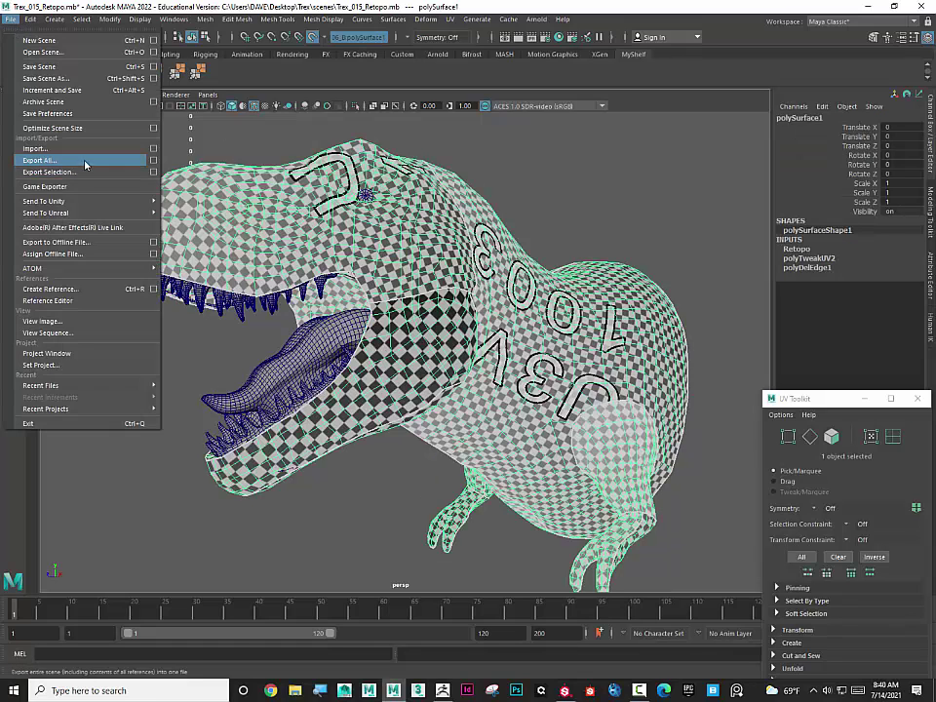
{"action": "left_click", "coordinate": [85, 171]}
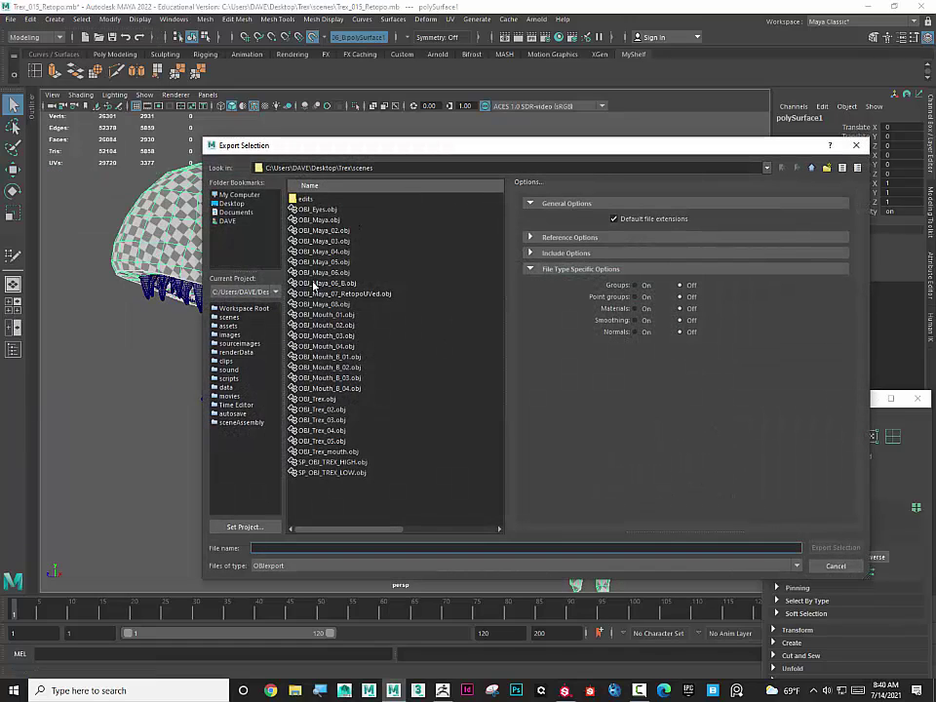
{"action": "left_click", "coordinate": [231, 203]}
{"action": "left_click", "coordinate": [297, 548]}
{"action": "type", "text": "OBJ_MayaTrex"}
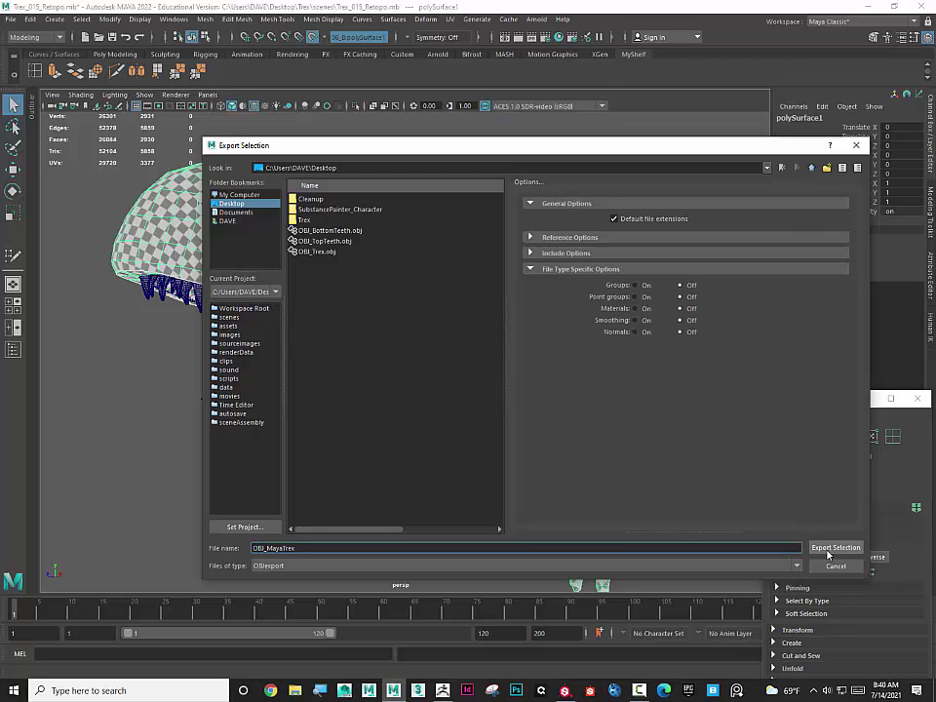
{"action": "left_click", "coordinate": [828, 549]}
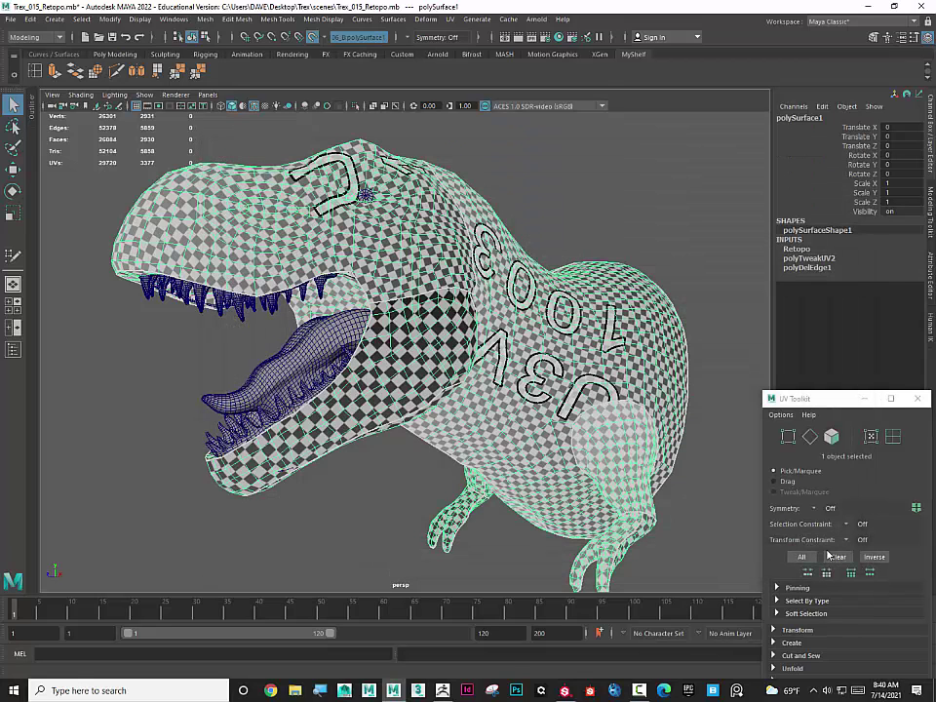